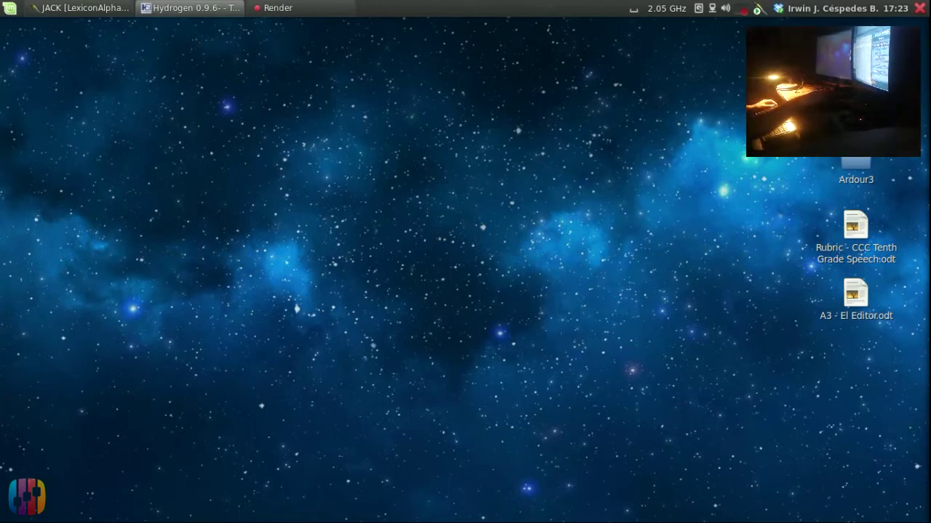
{"action": "key", "text": "alt+Tab"}
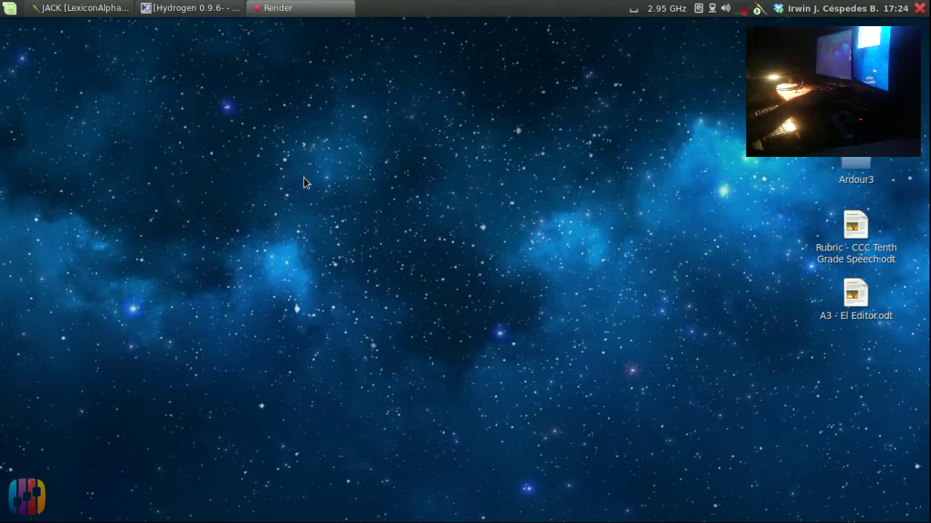
{"action": "left_click", "coordinate": [7, 9]}
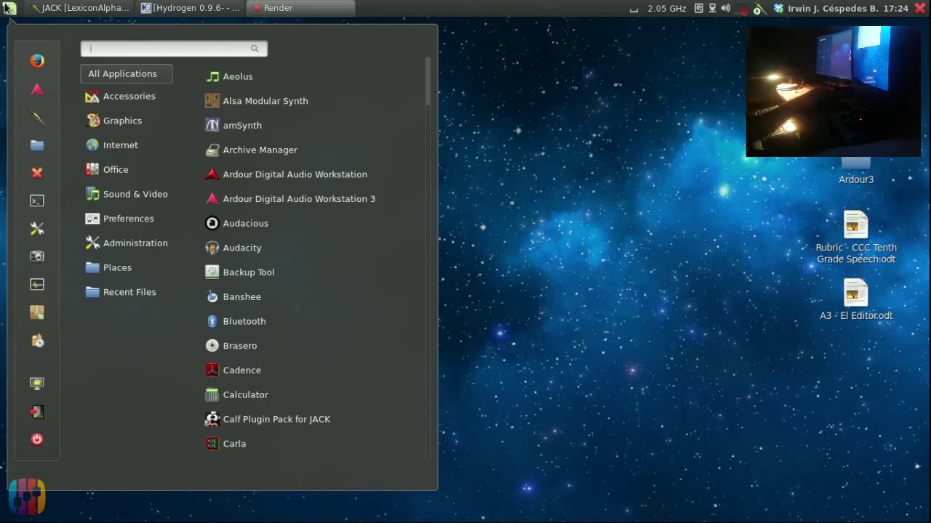
{"action": "left_click", "coordinate": [9, 8]}
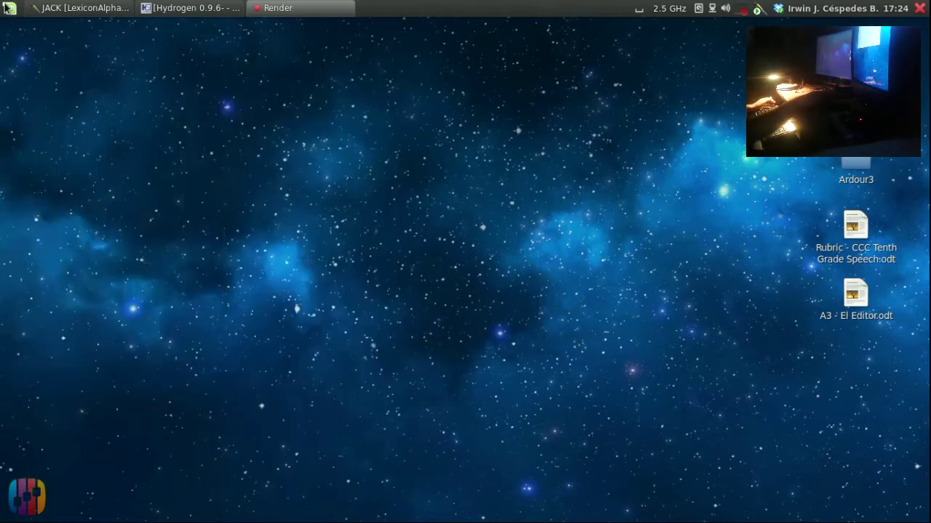
{"action": "left_click", "coordinate": [9, 8]}
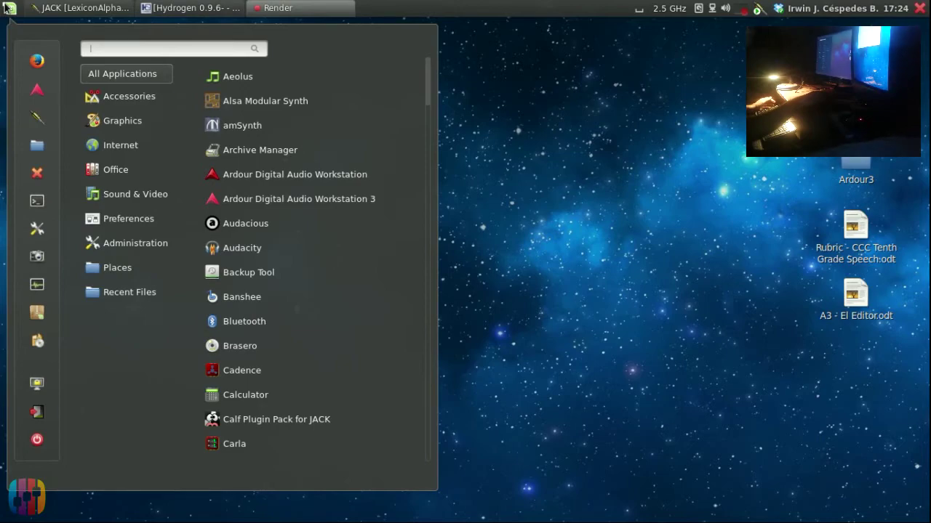
{"action": "left_click", "coordinate": [8, 8]}
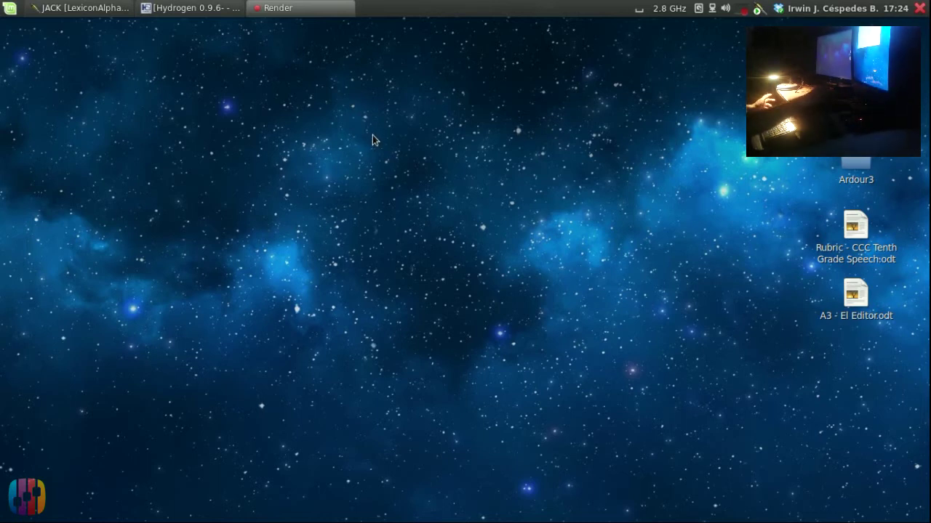
{"action": "key", "text": "alt+Tab"}
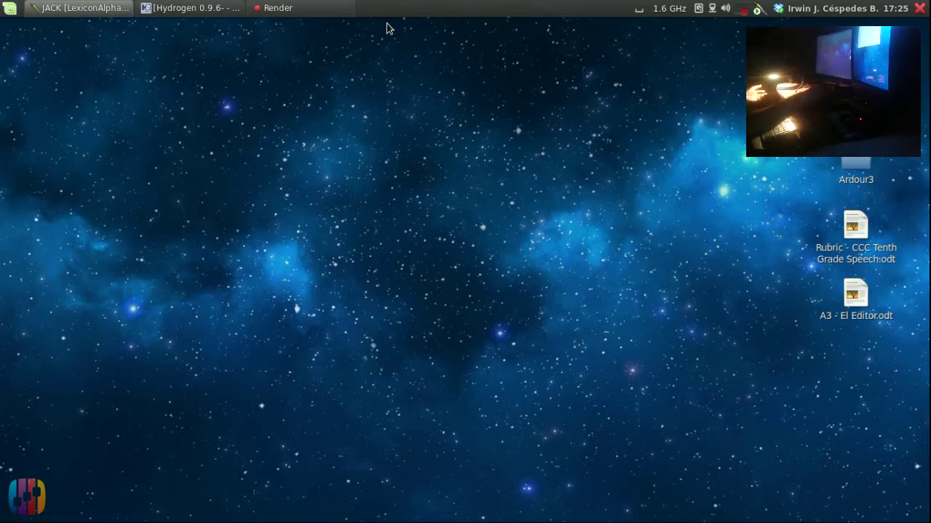
Launch Ardour Digital Audio Workstation 3 and reposition its Session Setup window on the desktop.
{"action": "left_click", "coordinate": [8, 8]}
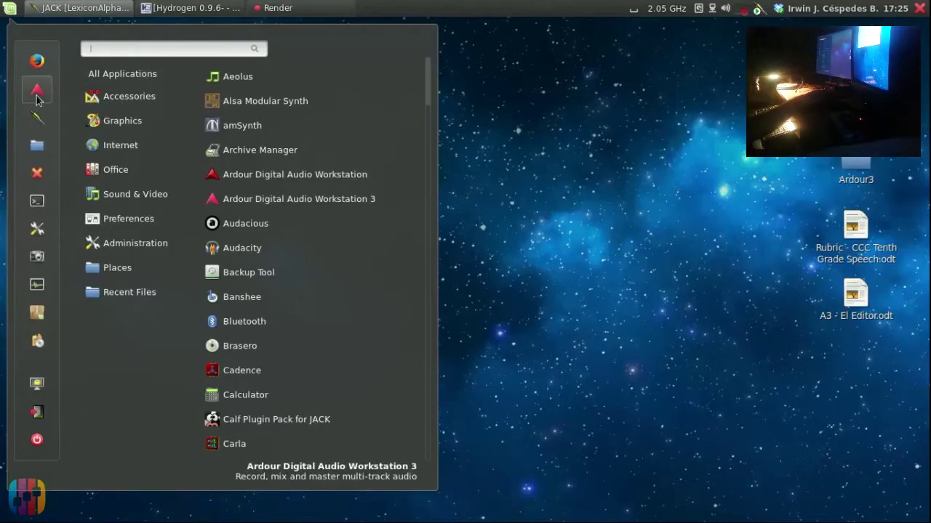
{"action": "left_click", "coordinate": [36, 93]}
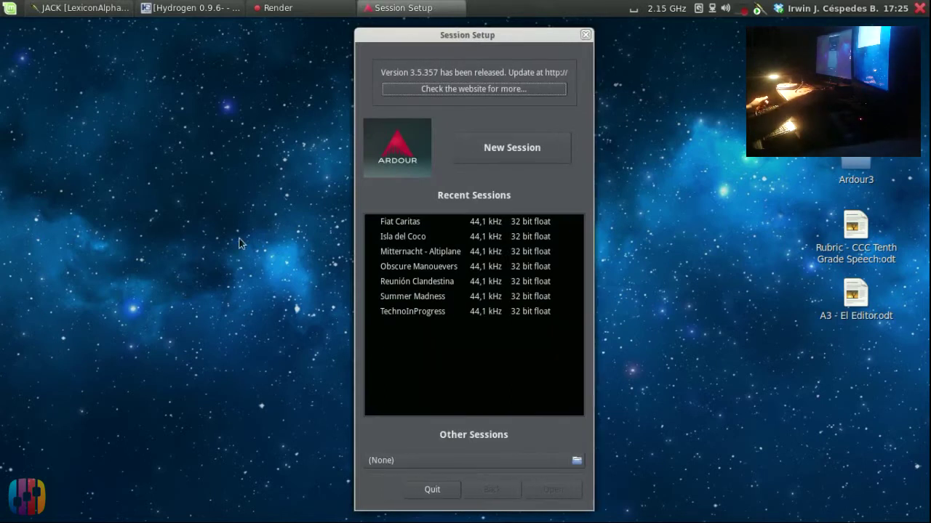
{"action": "left_click_drag", "start_coordinate": [515, 36], "coordinate": [463, 41]}
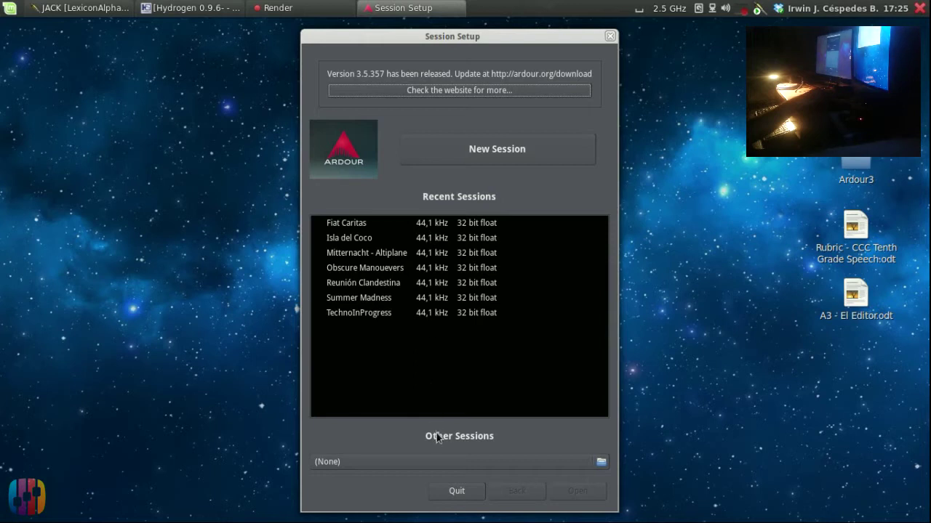
{"action": "left_click", "coordinate": [453, 464]}
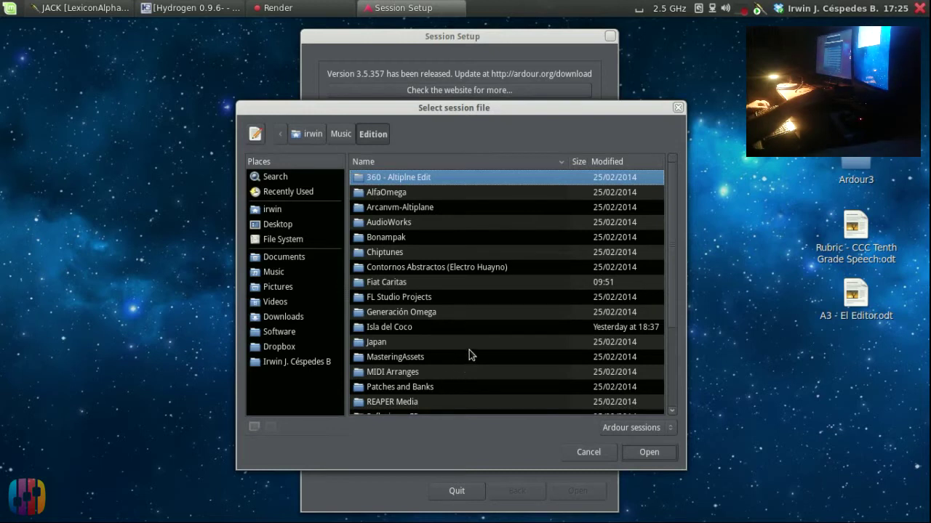
{"action": "left_click_drag", "start_coordinate": [510, 113], "coordinate": [500, 87]}
{"action": "left_click", "coordinate": [570, 425]}
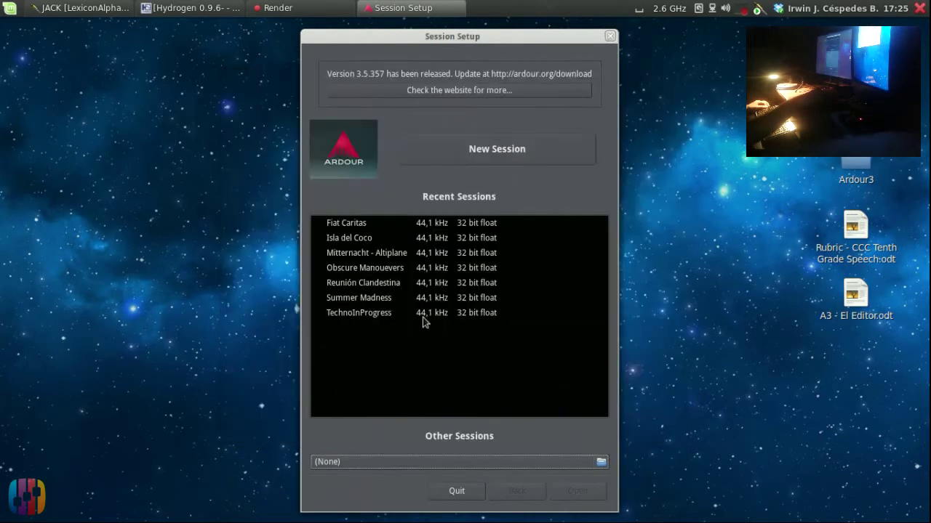
Create a new session named HispaBeat in the Edition folder, keeping the default advanced options with a 2-channel master bus.
{"action": "left_click", "coordinate": [461, 152]}
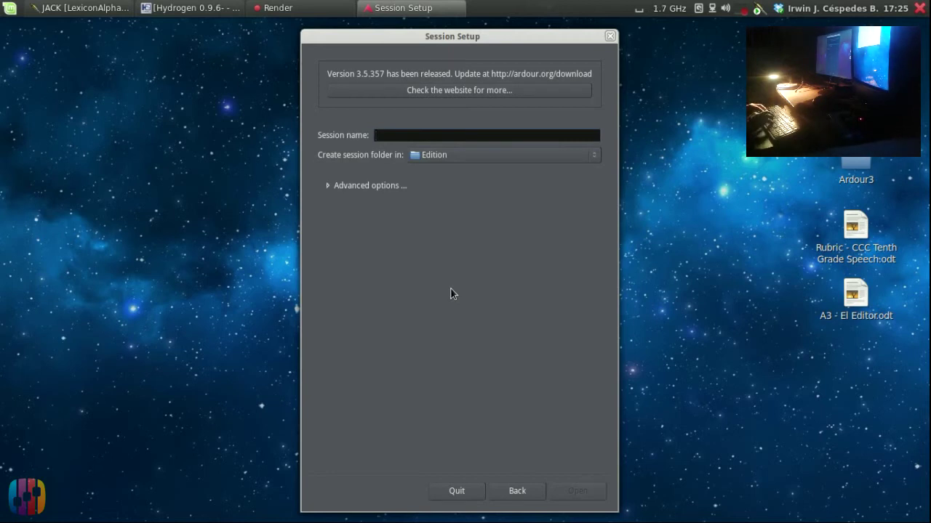
{"action": "type", "text": "Hi"}
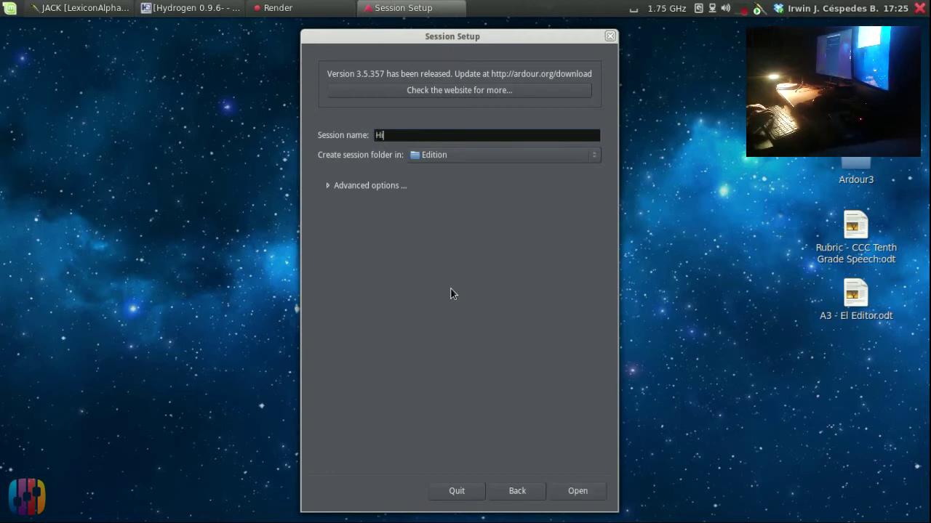
{"action": "type", "text": "spaBea"}
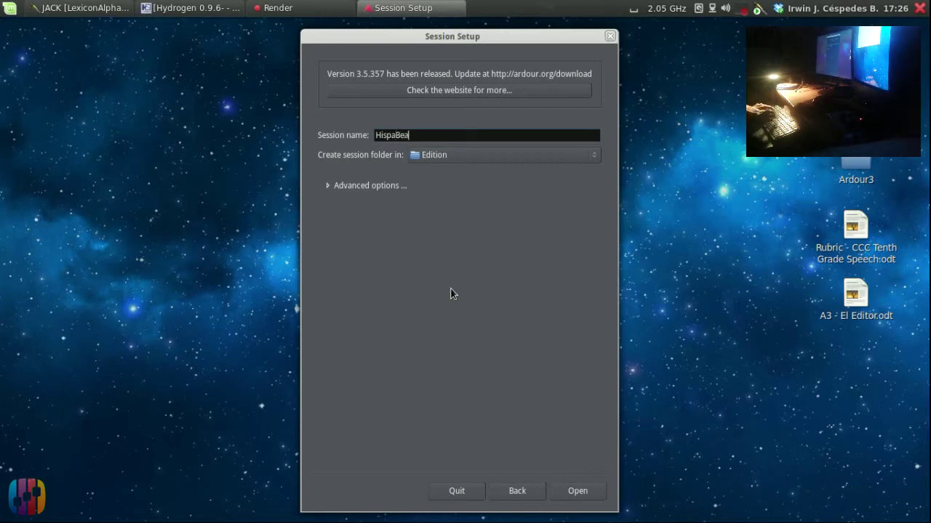
{"action": "type", "text": "t"}
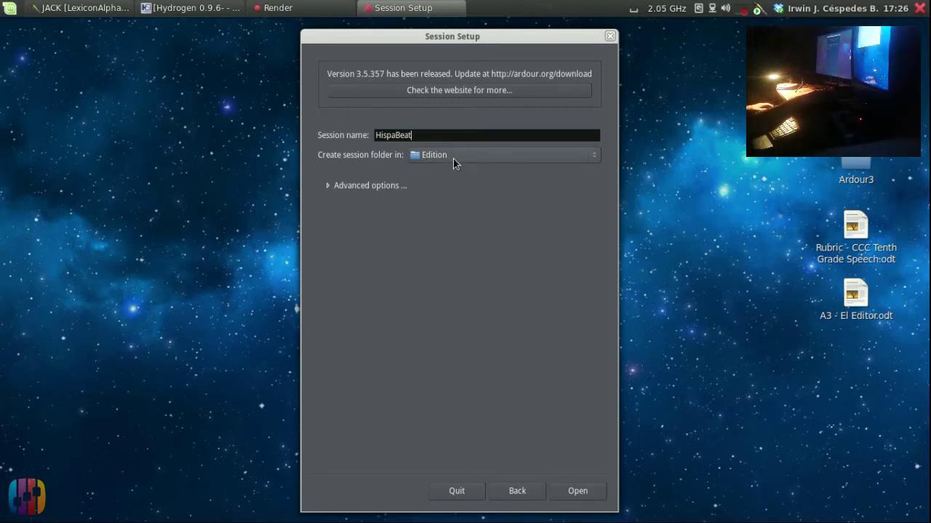
{"action": "left_click", "coordinate": [390, 186]}
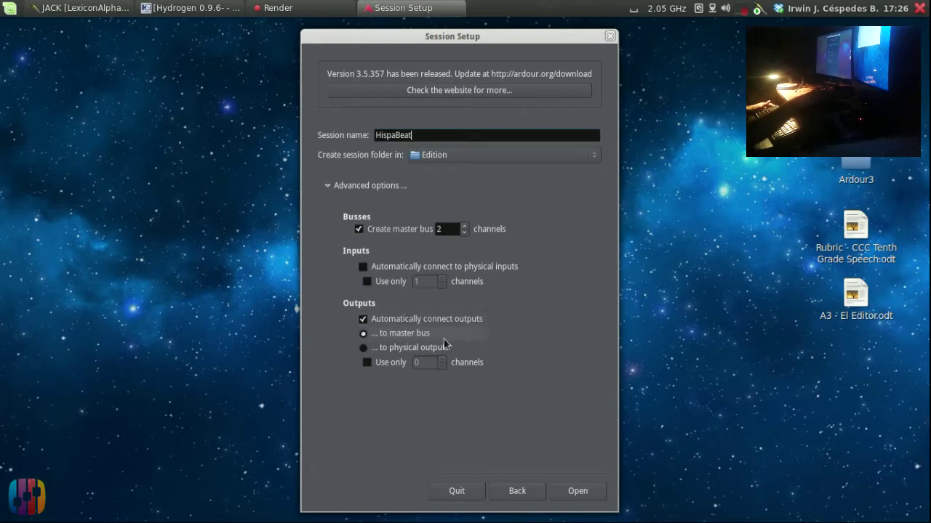
{"action": "left_click", "coordinate": [567, 491]}
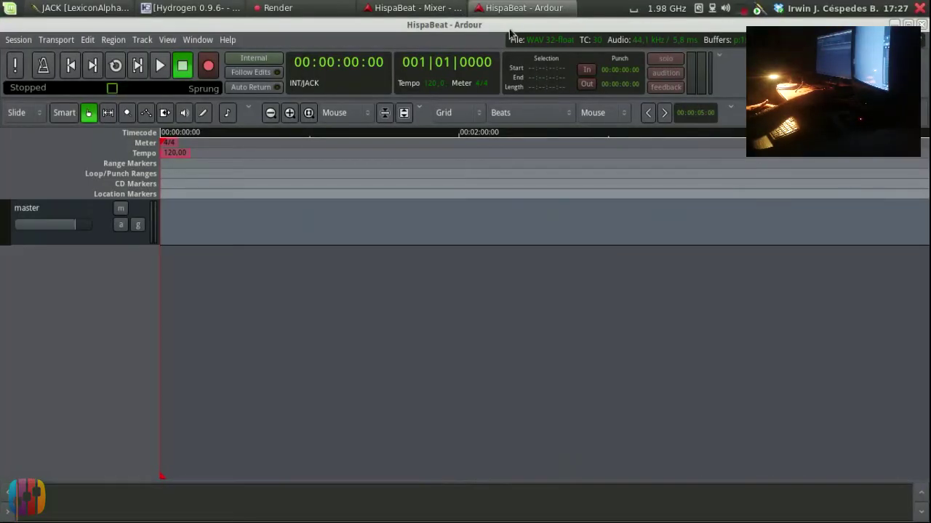
Make the master track slightly taller and shrink the session summary strip below the tracks.
{"action": "left_click_drag", "start_coordinate": [113, 239], "coordinate": [111, 274]}
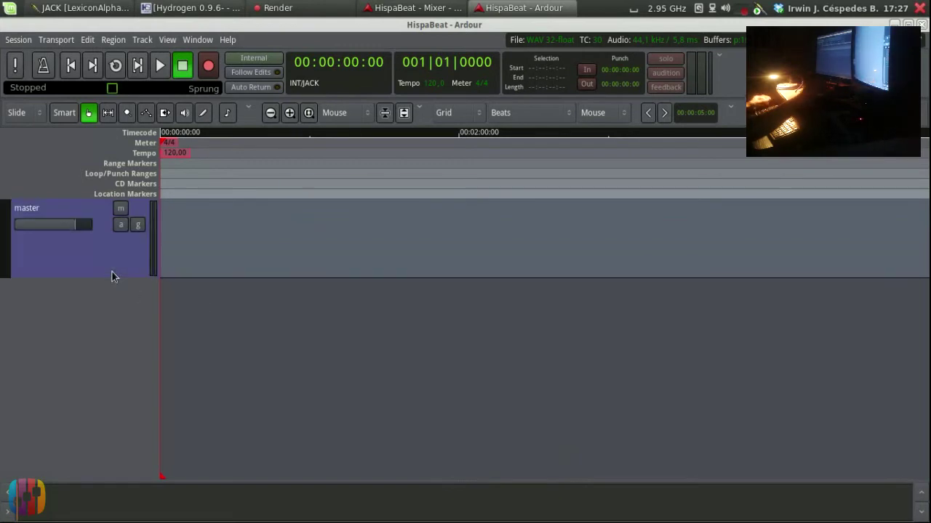
{"action": "scroll", "coordinate": [336, 296], "scroll_direction": "up", "scroll_amount": 5, "text": "ctrl"}
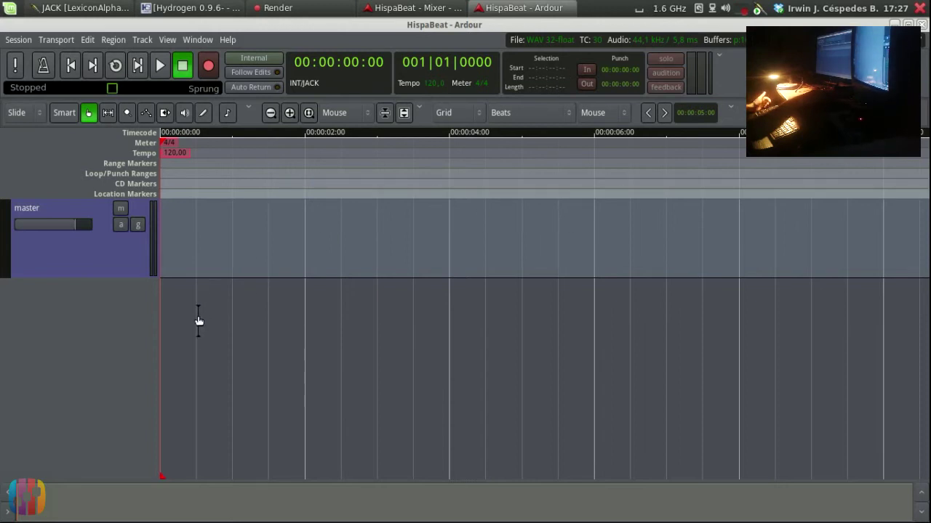
{"action": "left_click_drag", "start_coordinate": [111, 268], "coordinate": [118, 247]}
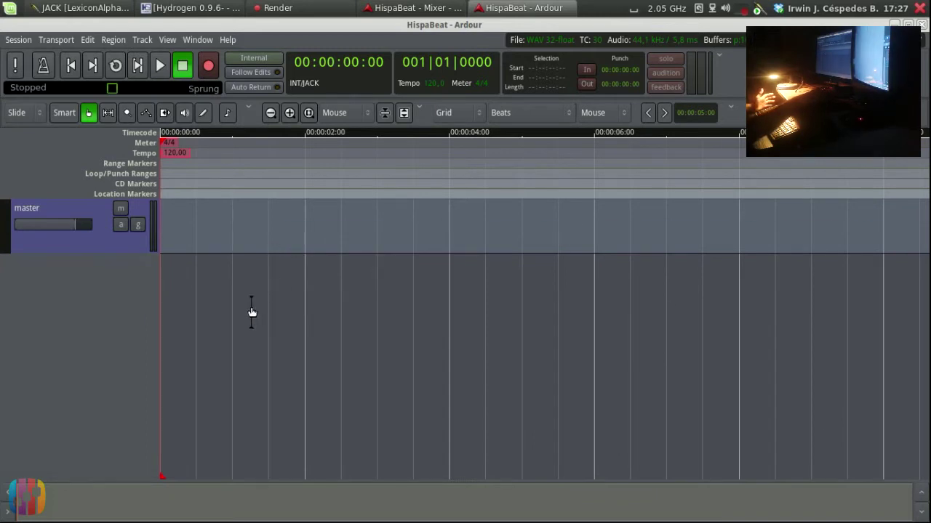
{"action": "left_click", "coordinate": [290, 321]}
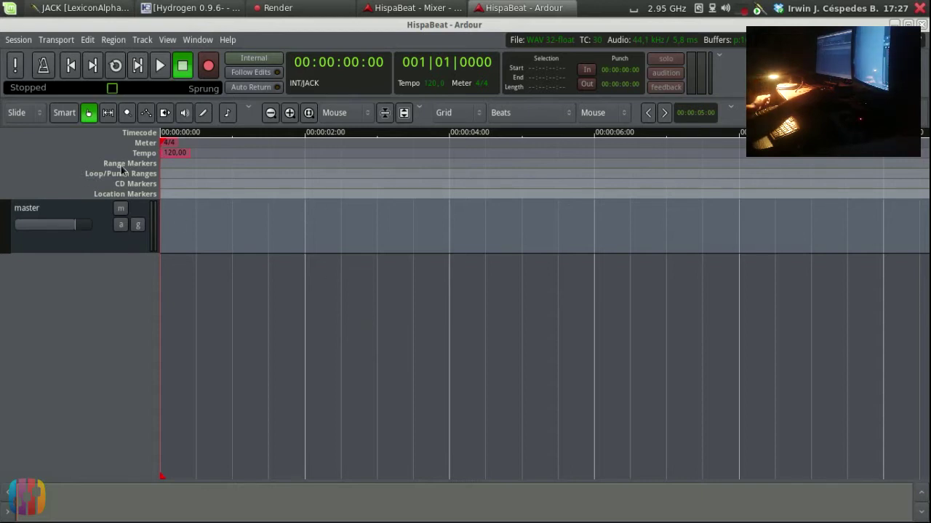
{"action": "left_click_drag", "start_coordinate": [288, 480], "coordinate": [277, 517]}
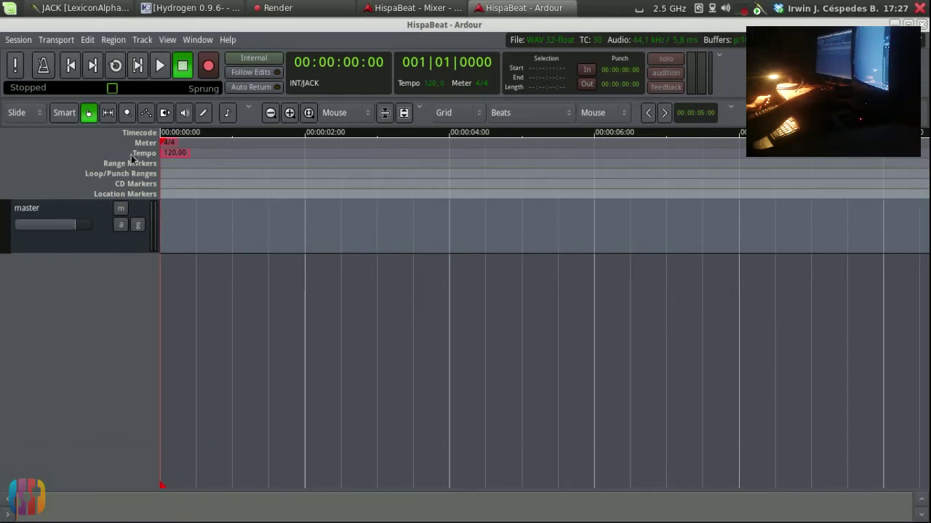
{"action": "right_click", "coordinate": [80, 173]}
{"action": "left_click", "coordinate": [51, 166]}
{"action": "right_click", "coordinate": [61, 168]}
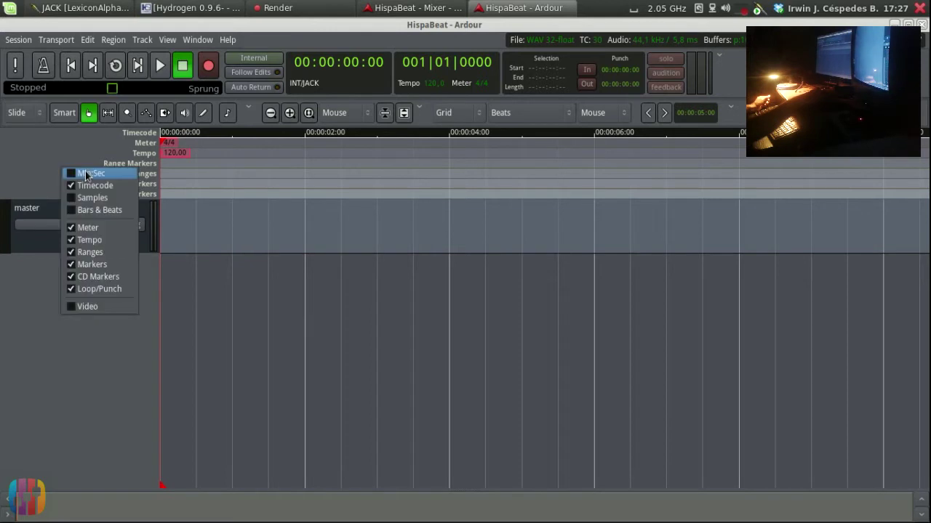
{"action": "left_click", "coordinate": [49, 148]}
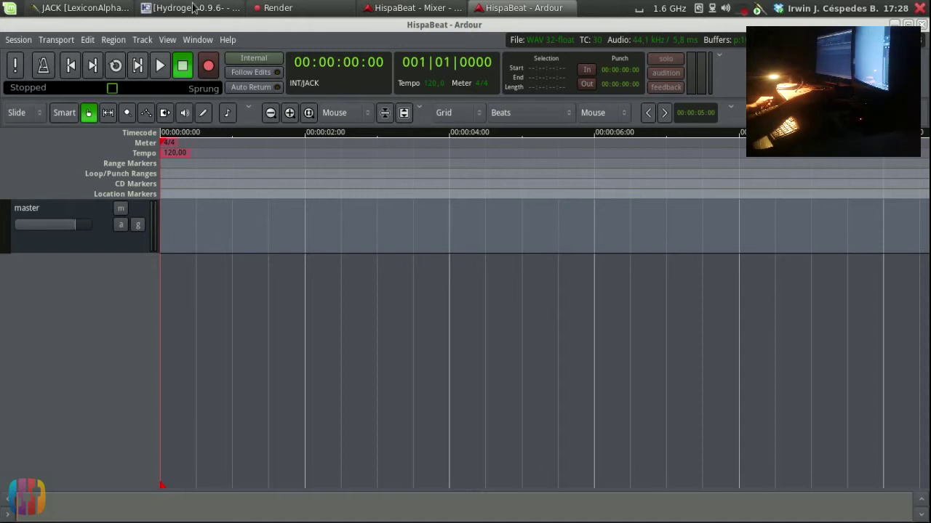
{"action": "left_click", "coordinate": [263, 9]}
{"action": "left_click", "coordinate": [263, 9]}
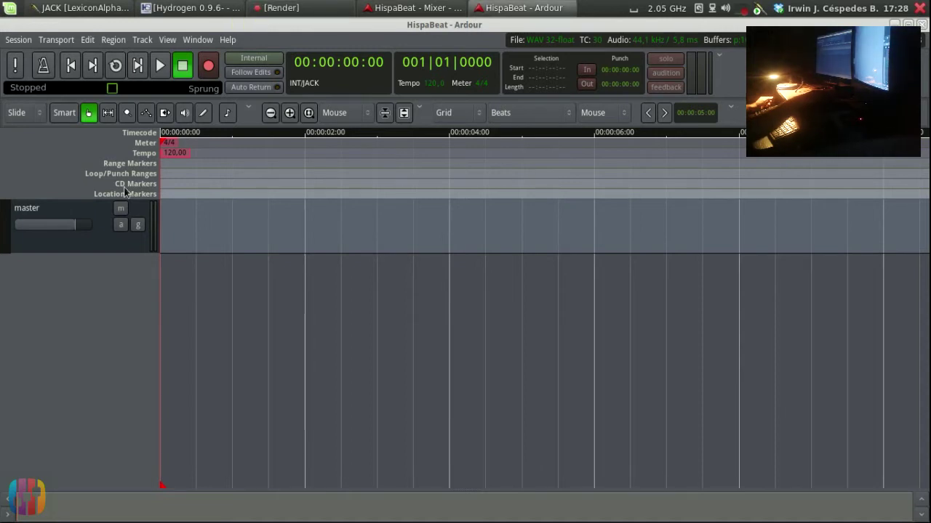
Toggle the CD Markers ruler off and back on.
{"action": "right_click", "coordinate": [108, 172]}
{"action": "left_click", "coordinate": [53, 164]}
{"action": "right_click", "coordinate": [53, 166]}
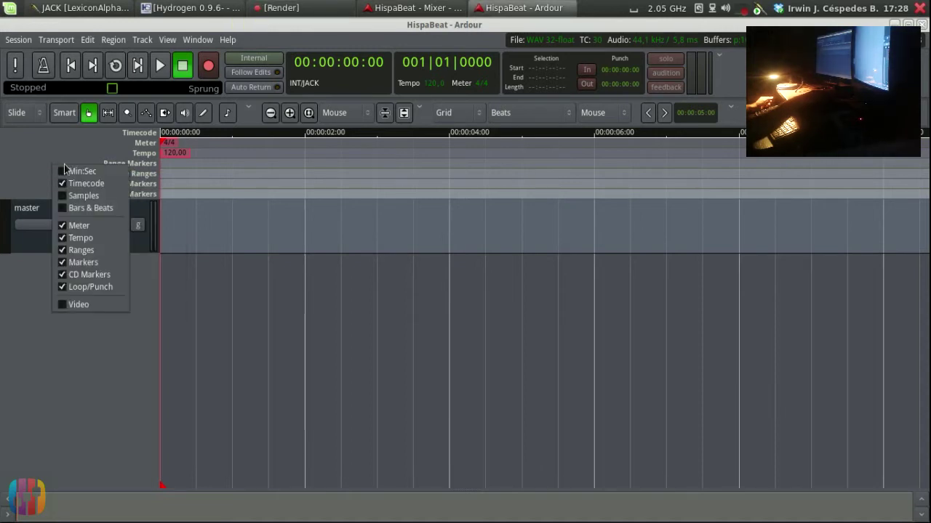
{"action": "left_click", "coordinate": [101, 275]}
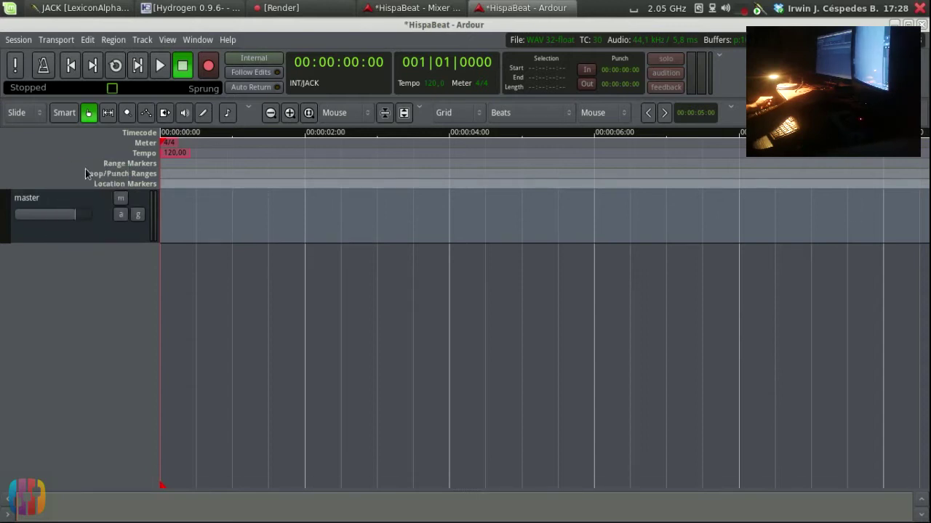
{"action": "right_click", "coordinate": [85, 174]}
{"action": "left_click", "coordinate": [102, 275]}
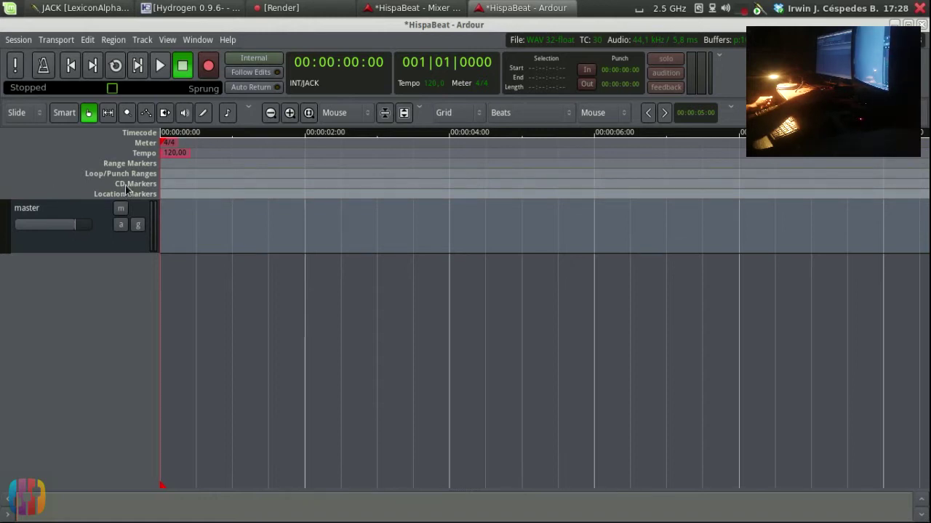
Hide the CD Markers ruler and show the Bars & Beats ruler above the timeline.
{"action": "right_click", "coordinate": [61, 168]}
{"action": "left_click", "coordinate": [104, 281]}
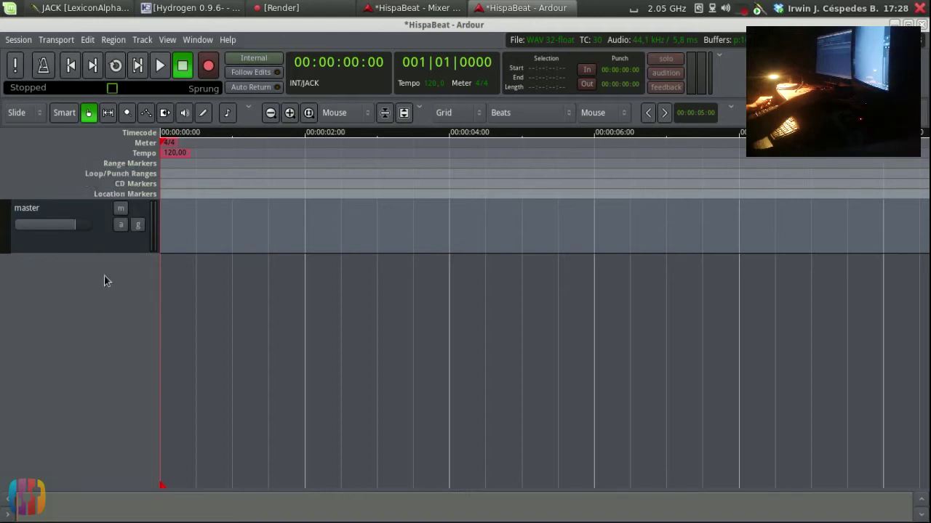
{"action": "right_click", "coordinate": [112, 152]}
{"action": "left_click", "coordinate": [142, 140]}
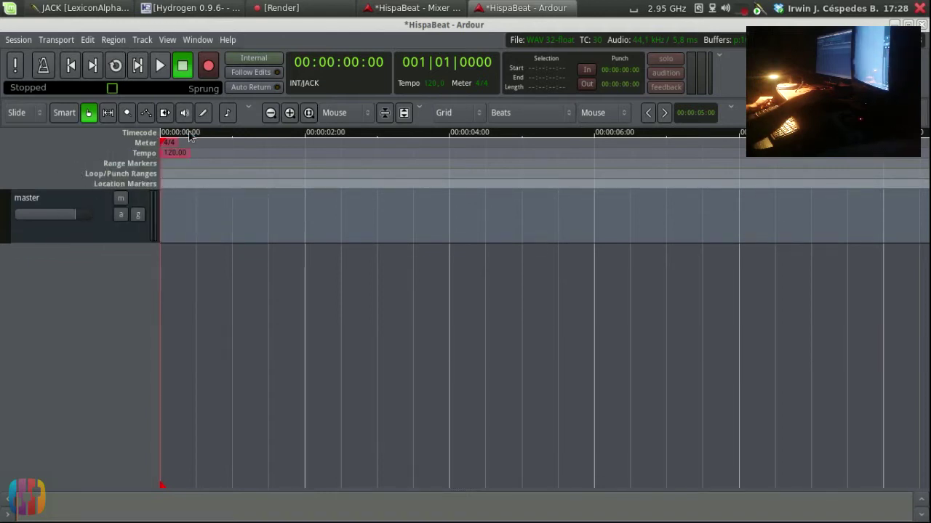
{"action": "right_click", "coordinate": [138, 140]}
{"action": "left_click", "coordinate": [162, 184]}
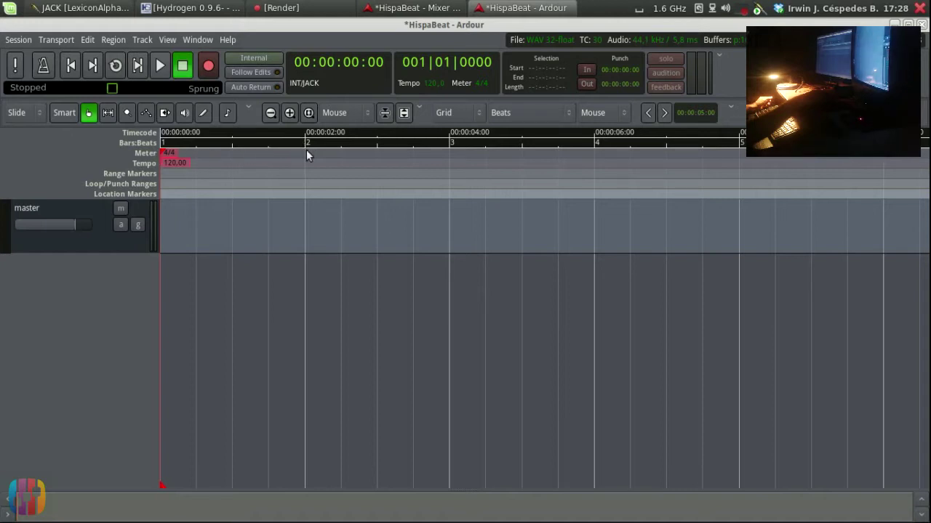
Set the tempo marker at the start of the timeline to 110 beats per minute.
{"action": "right_click", "coordinate": [177, 163]}
{"action": "left_click", "coordinate": [125, 169]}
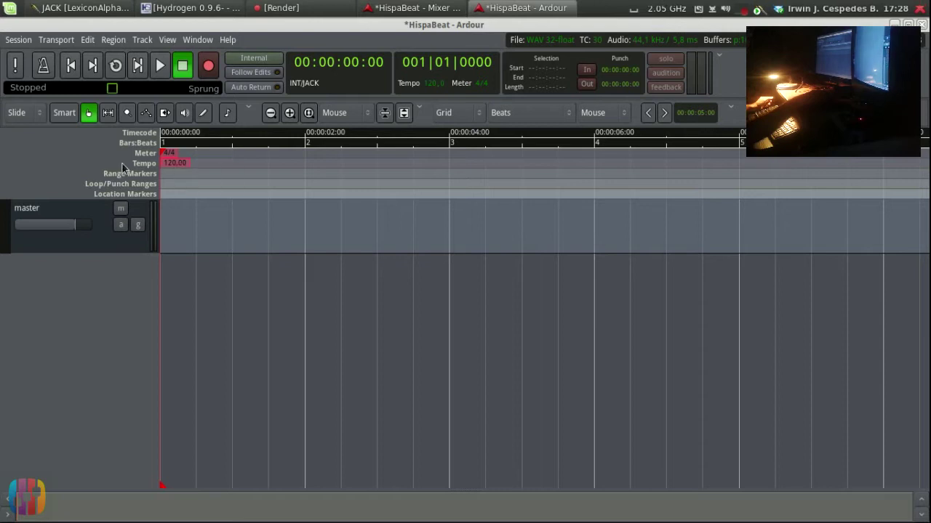
{"action": "right_click", "coordinate": [182, 163]}
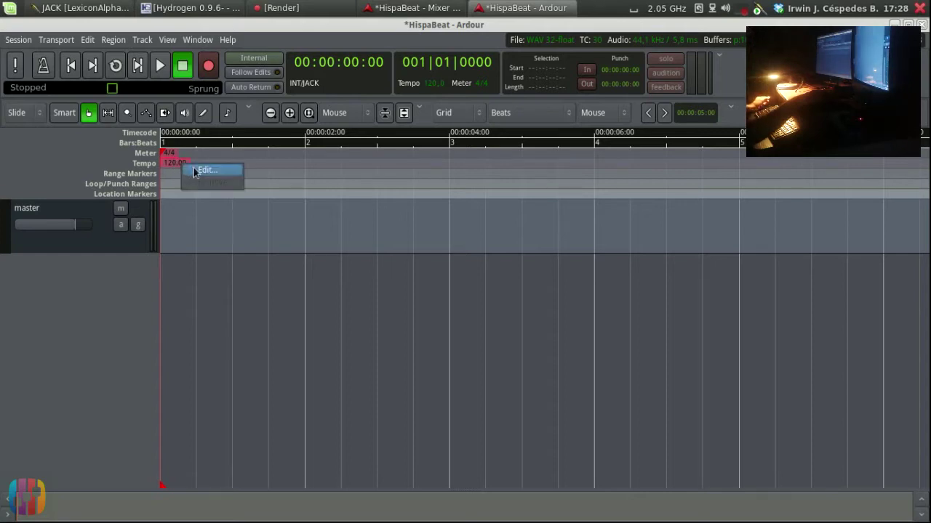
{"action": "left_click", "coordinate": [195, 165]}
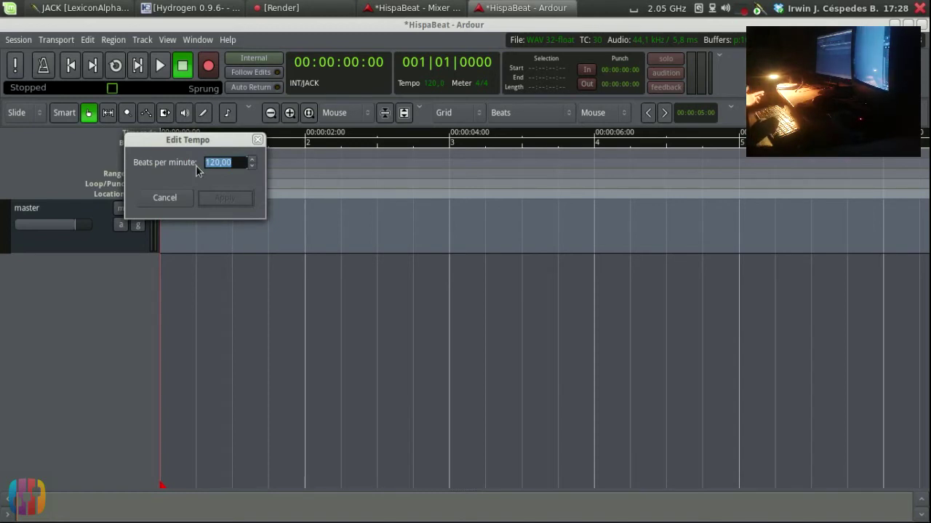
{"action": "type", "text": "110"}
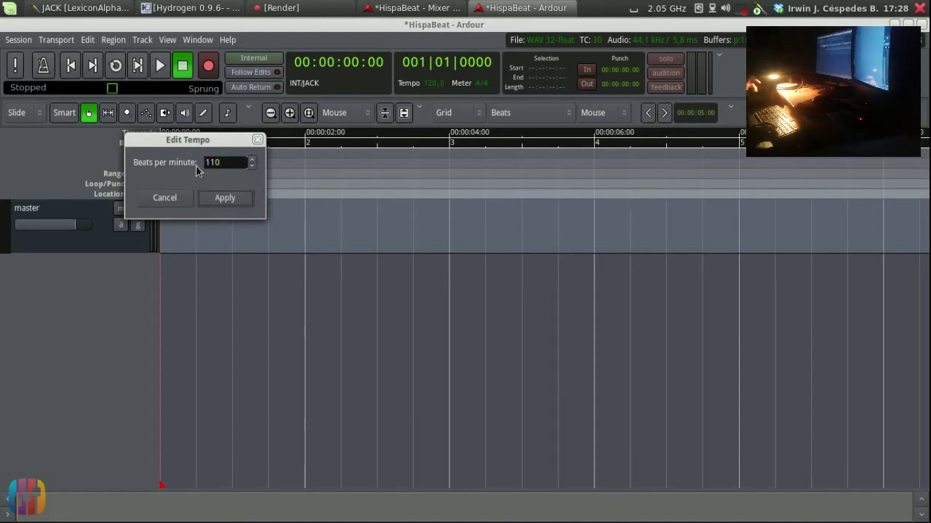
{"action": "key", "text": "Return"}
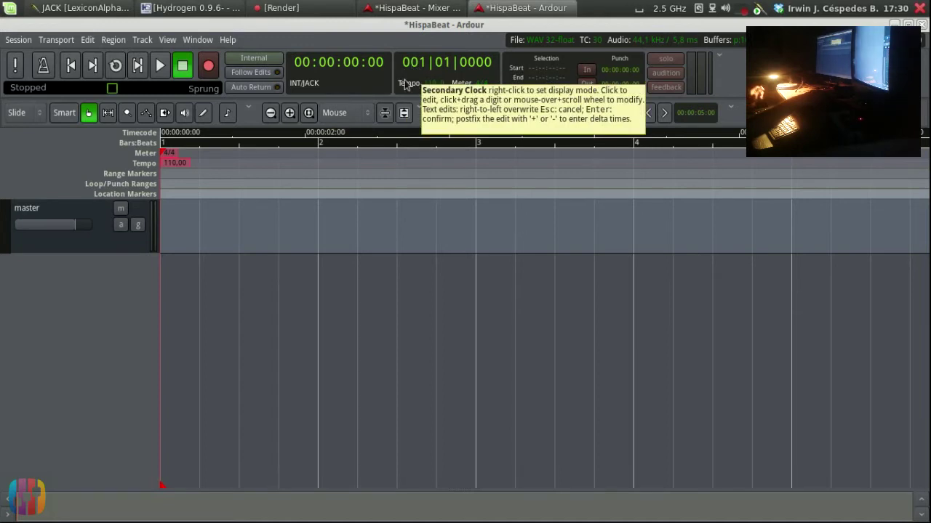
Cycle the primary clock through Bars:Beats, Minutes:Seconds and Samples and return it to Timecode, keeping the secondary clock on Bars:Beats.
{"action": "right_click", "coordinate": [369, 88]}
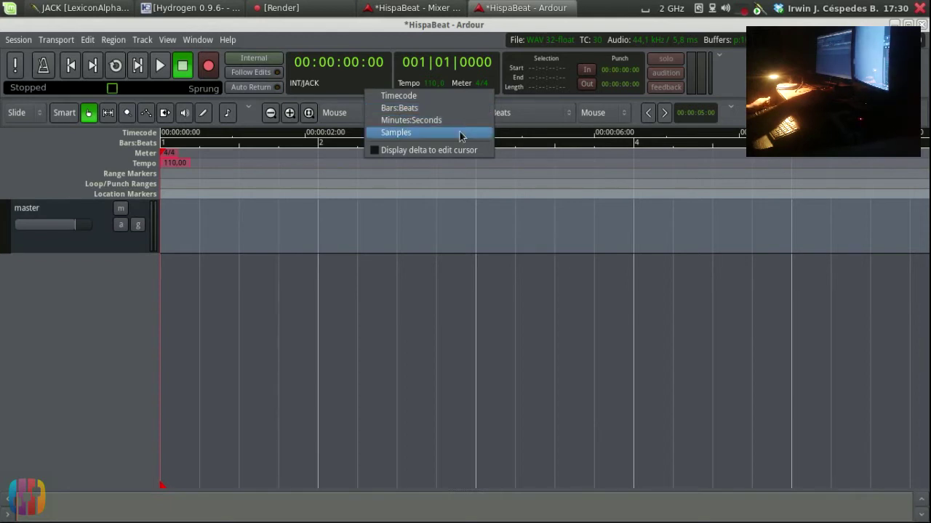
{"action": "left_click", "coordinate": [356, 77]}
{"action": "right_click", "coordinate": [349, 78]}
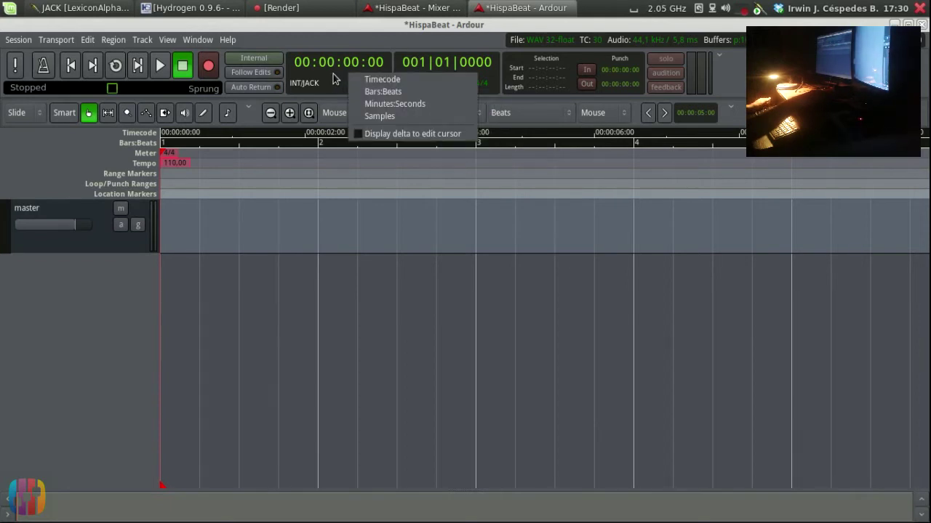
{"action": "left_click", "coordinate": [375, 92]}
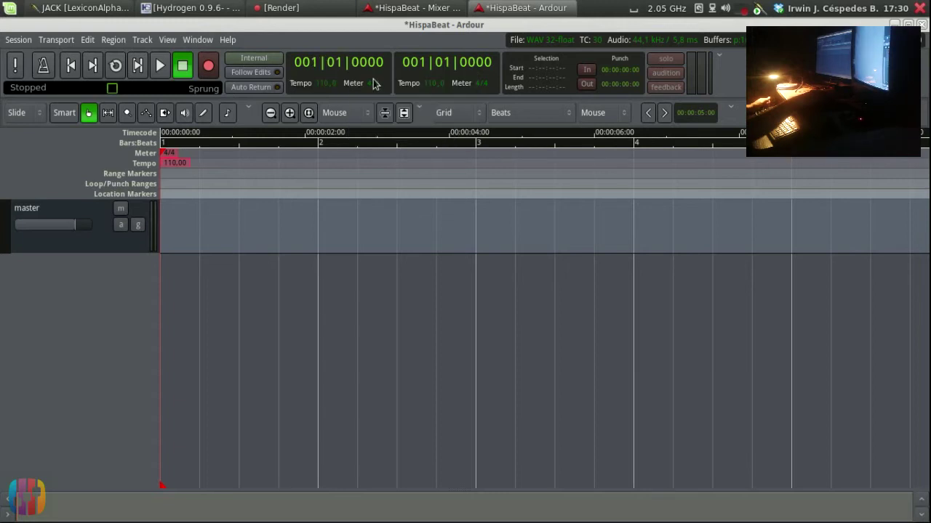
{"action": "right_click", "coordinate": [393, 79]}
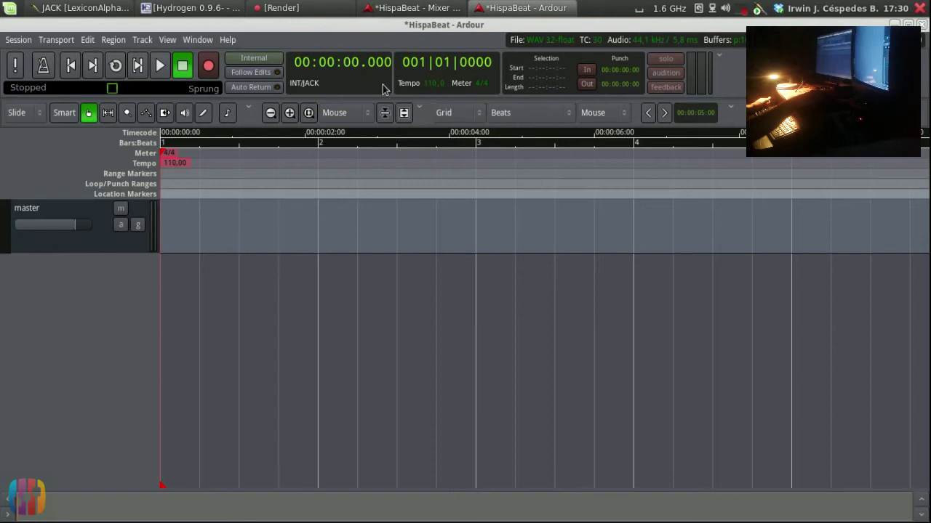
{"action": "right_click", "coordinate": [390, 93]}
{"action": "left_click", "coordinate": [397, 125]}
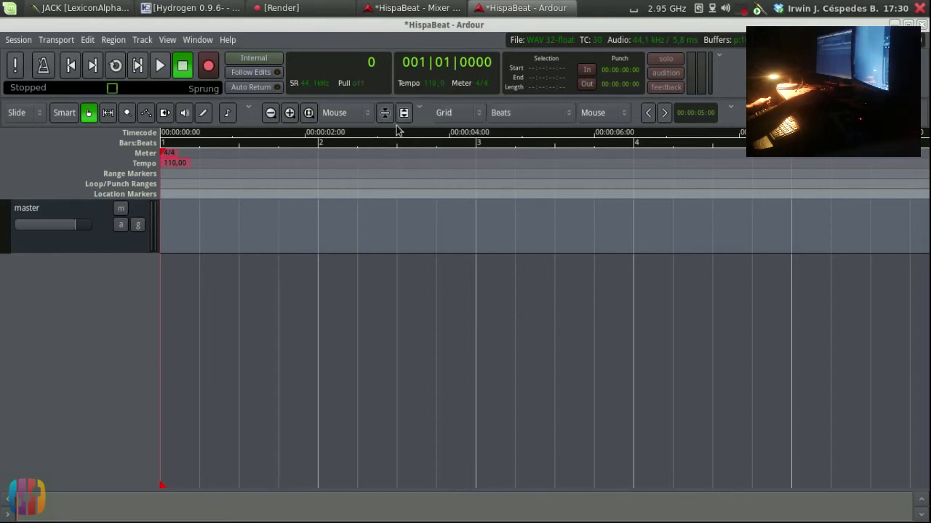
{"action": "right_click", "coordinate": [385, 79]}
{"action": "left_click", "coordinate": [396, 78]}
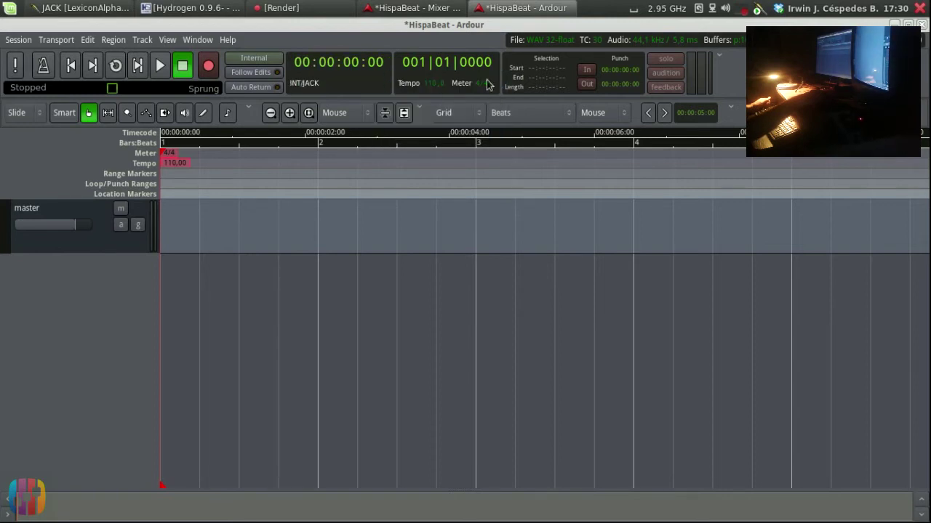
{"action": "right_click", "coordinate": [486, 79]}
{"action": "left_click", "coordinate": [494, 95]}
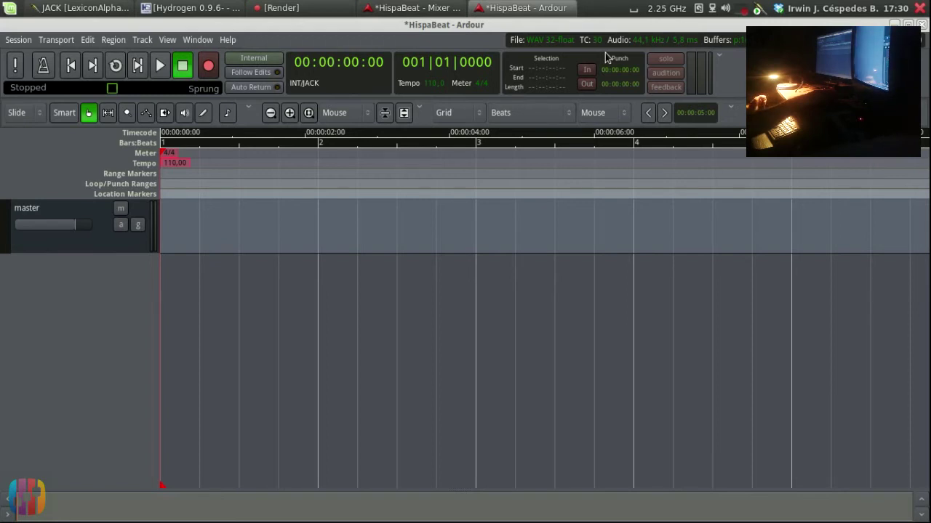
Set the system's CPU frequency governor to performance and save the session.
{"action": "left_click", "coordinate": [669, 9]}
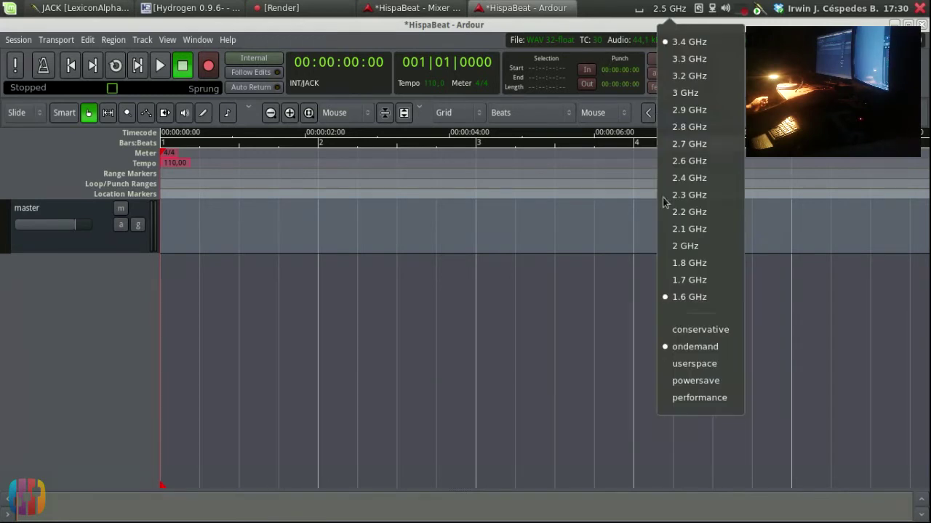
{"action": "left_click", "coordinate": [679, 398]}
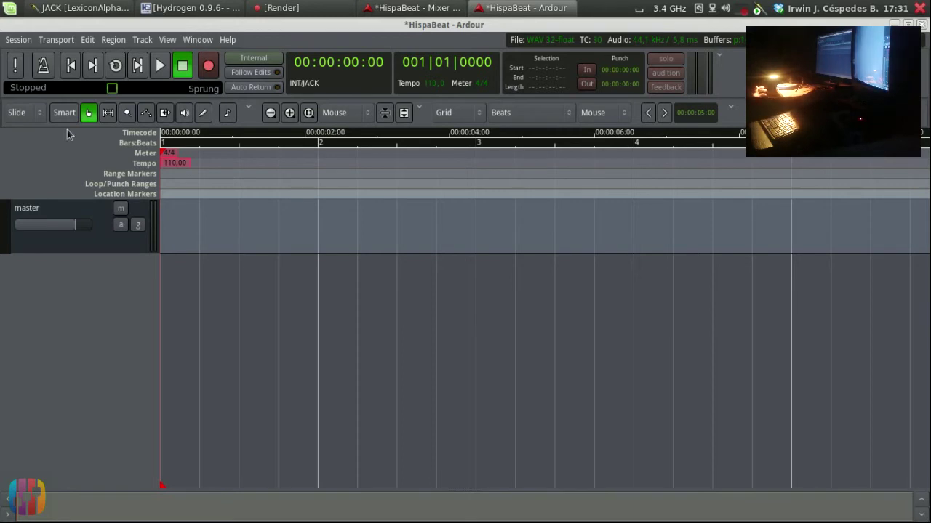
{"action": "key", "text": "ctrl+s"}
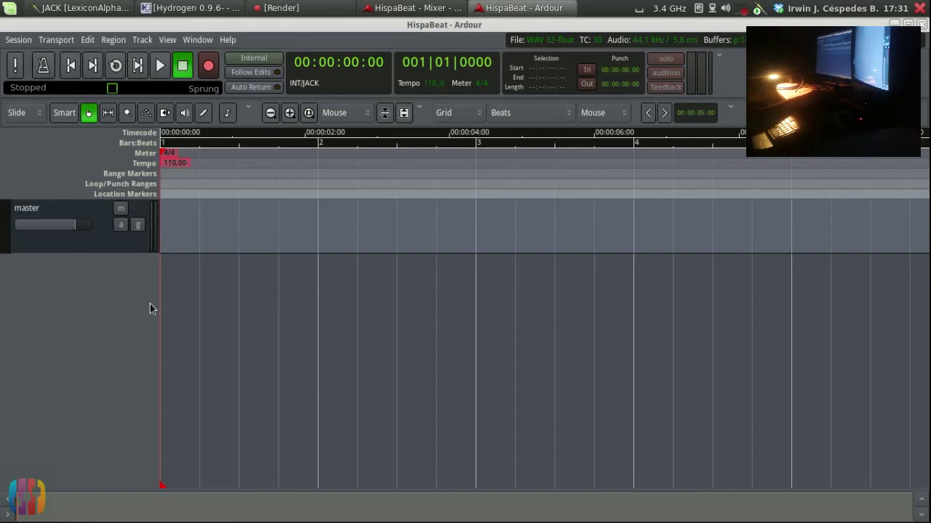
{"action": "double_click", "coordinate": [93, 300]}
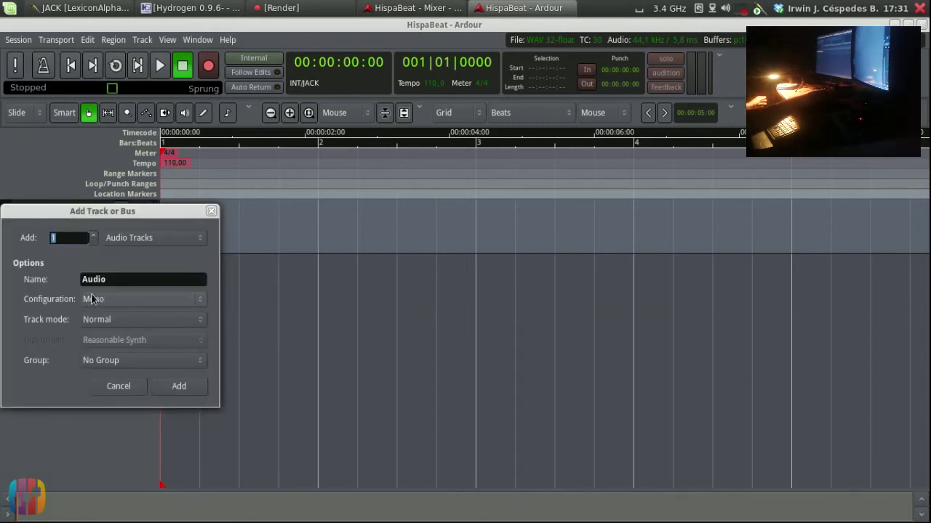
{"action": "left_click_drag", "start_coordinate": [131, 211], "coordinate": [498, 77]}
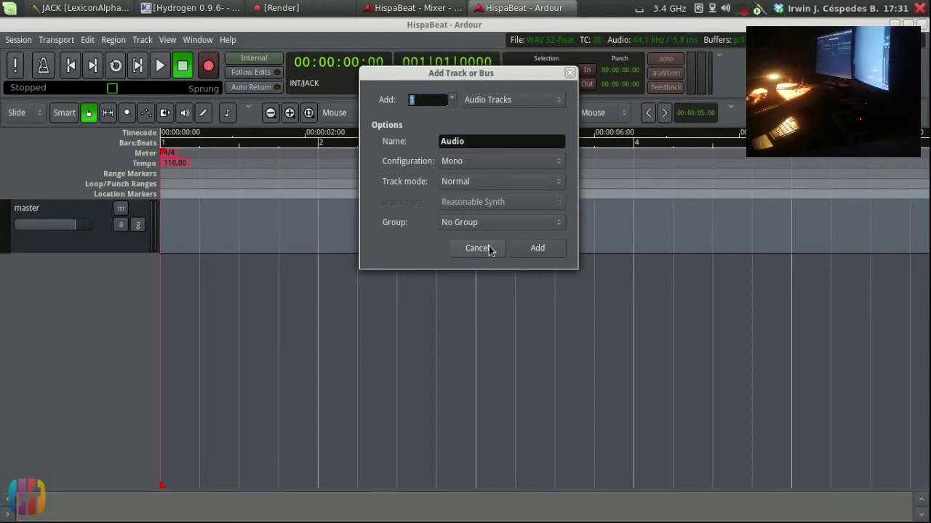
{"action": "left_click", "coordinate": [478, 246]}
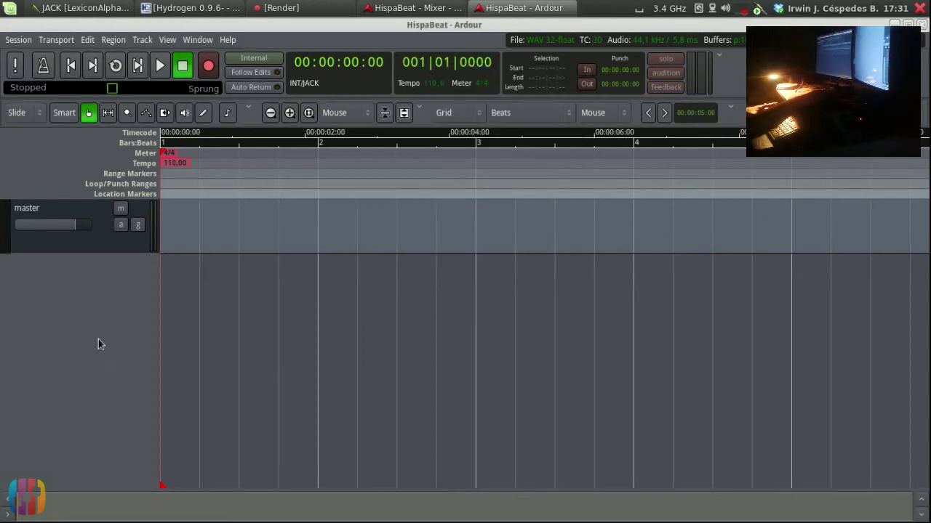
{"action": "double_click", "coordinate": [79, 255]}
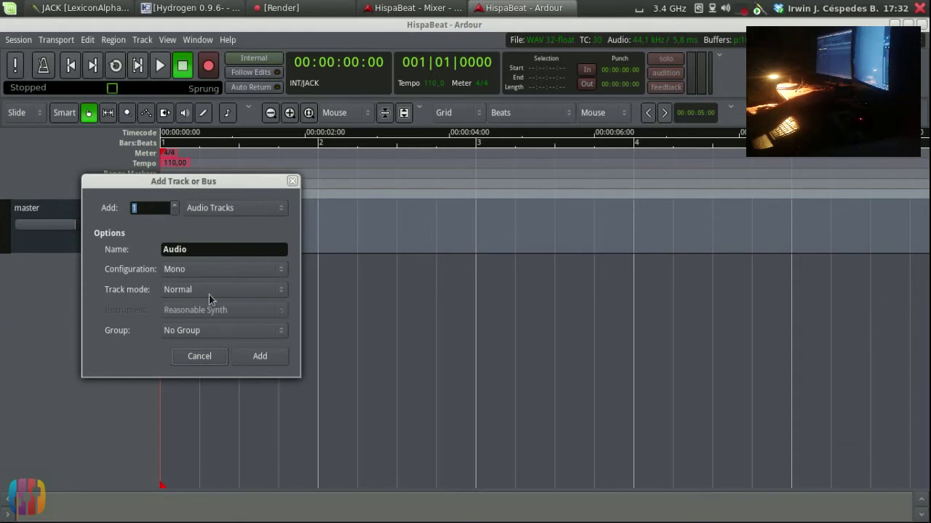
{"action": "left_click", "coordinate": [204, 356]}
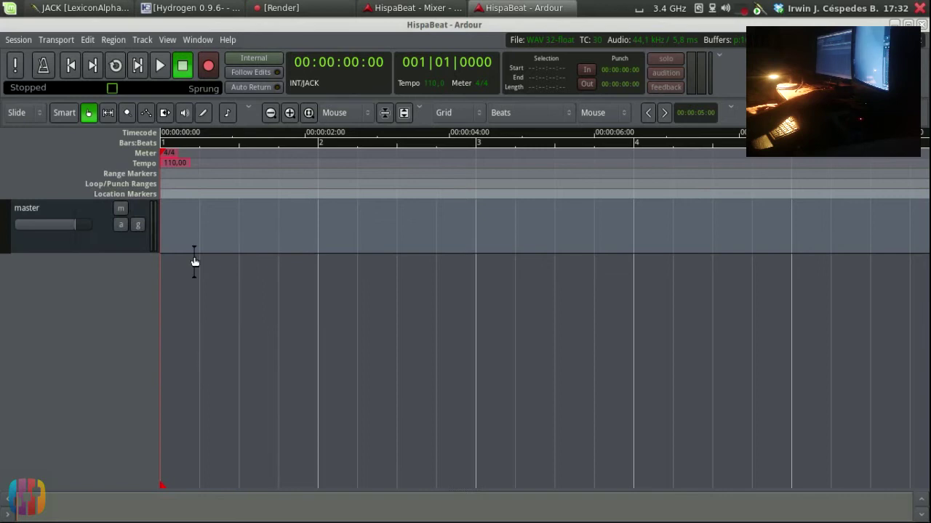
{"action": "left_click", "coordinate": [144, 41]}
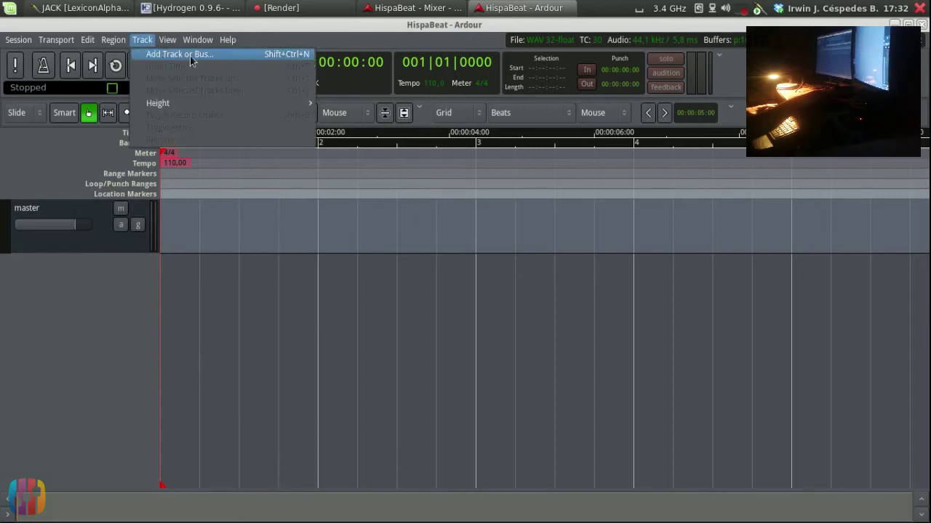
{"action": "left_click", "coordinate": [246, 56]}
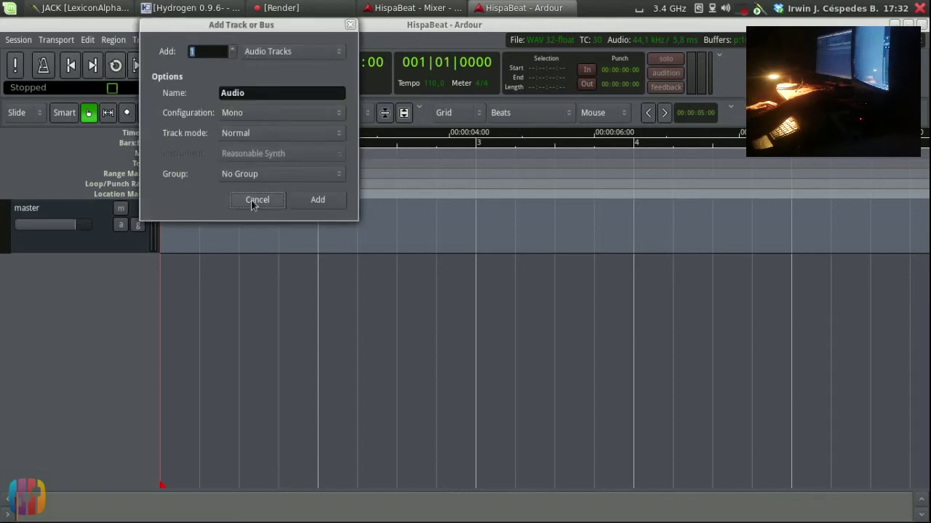
{"action": "left_click", "coordinate": [254, 201]}
{"action": "left_click", "coordinate": [136, 41]}
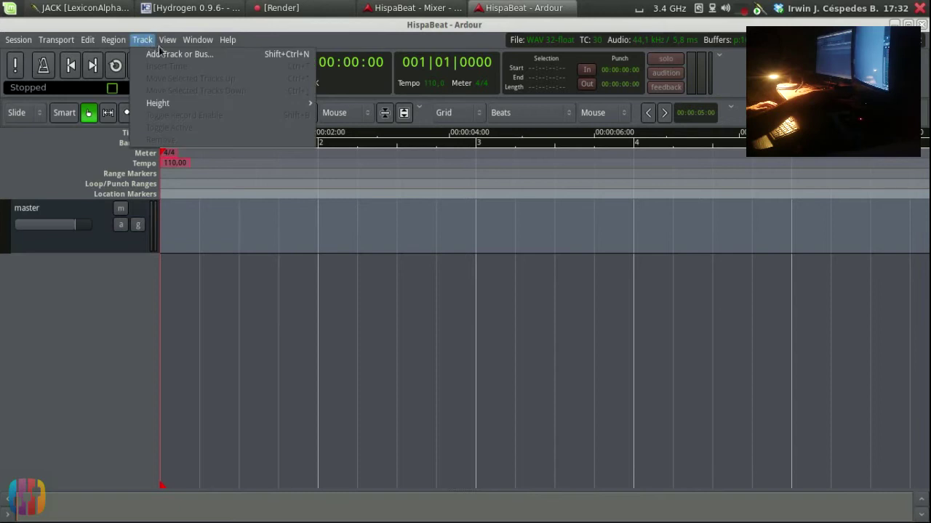
{"action": "mouse_move", "coordinate": [210, 35]}
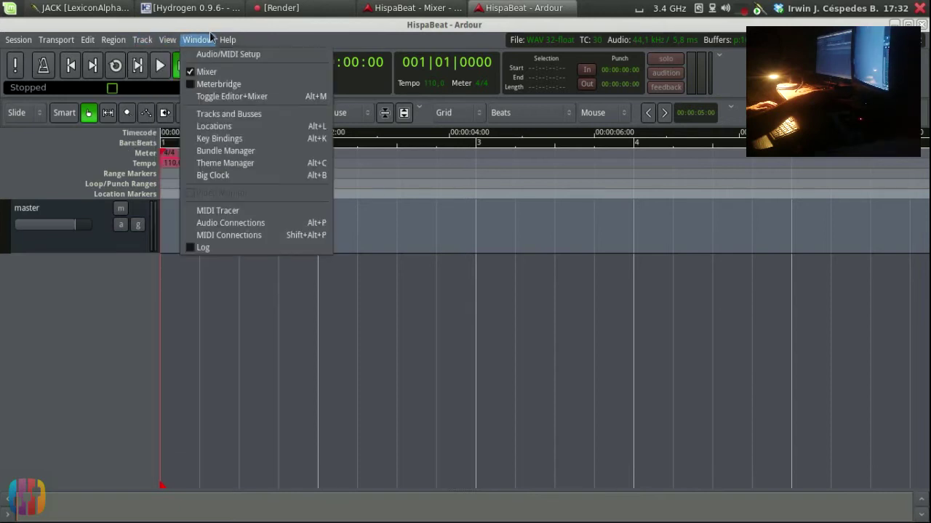
{"action": "left_click", "coordinate": [262, 33]}
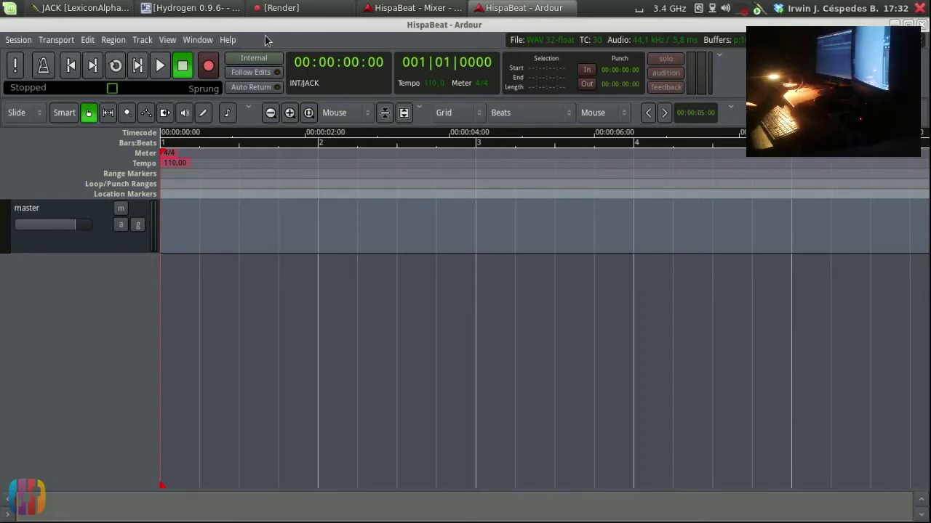
Start adding one new audio track and name it Kick.
{"action": "key", "text": "ctrl+shift+n"}
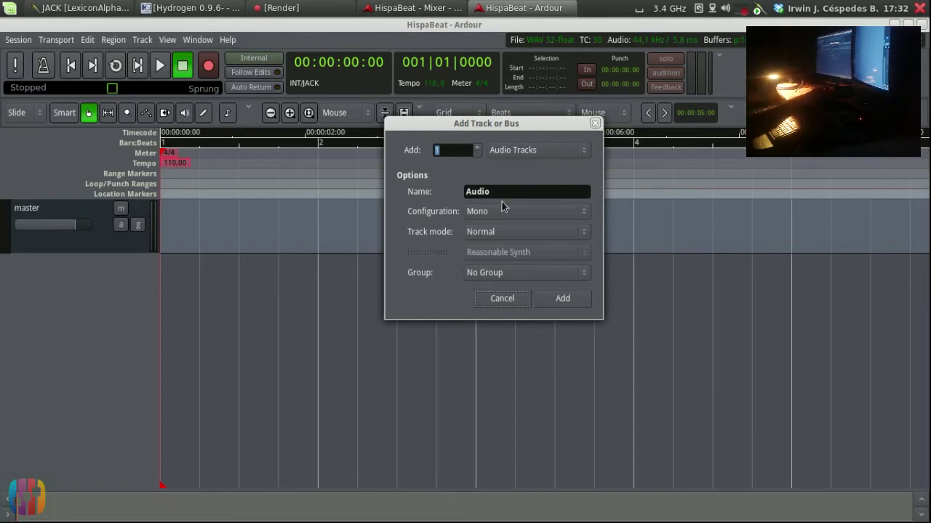
{"action": "left_click", "coordinate": [509, 193]}
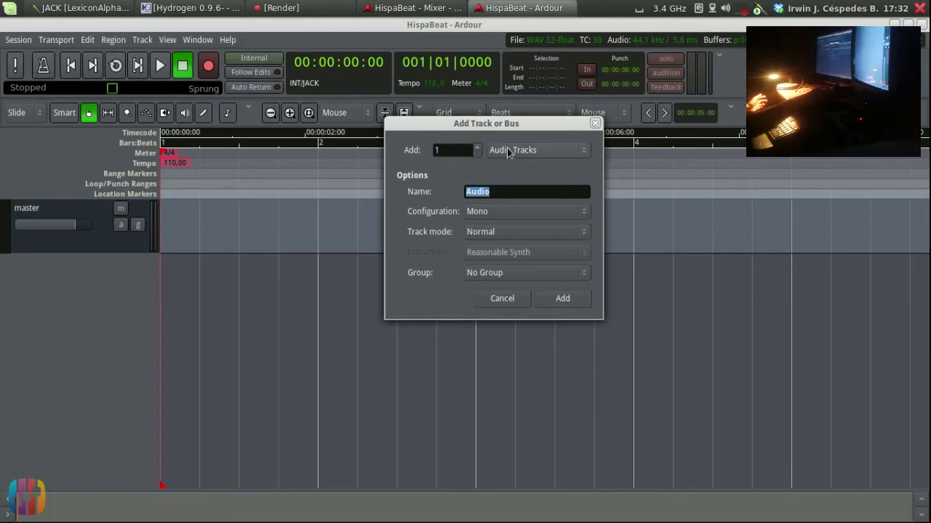
{"action": "left_click", "coordinate": [550, 149]}
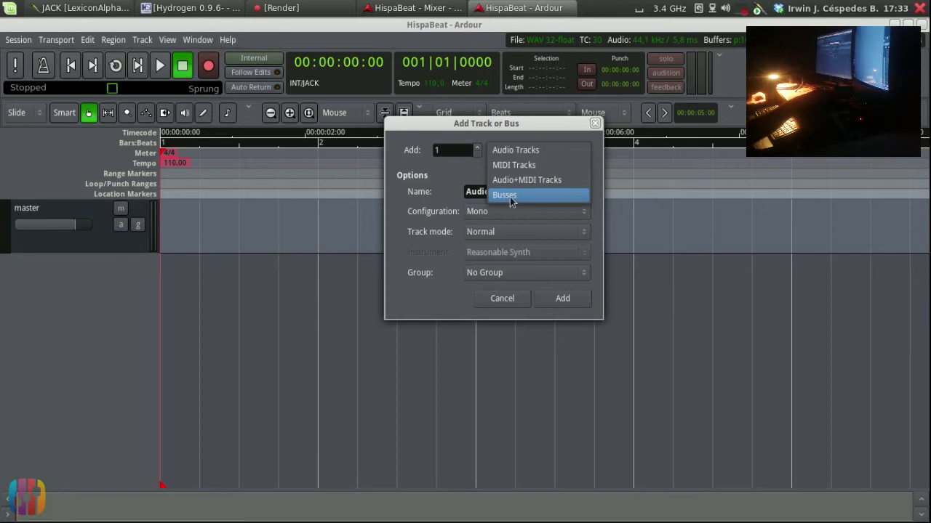
{"action": "left_click", "coordinate": [451, 186]}
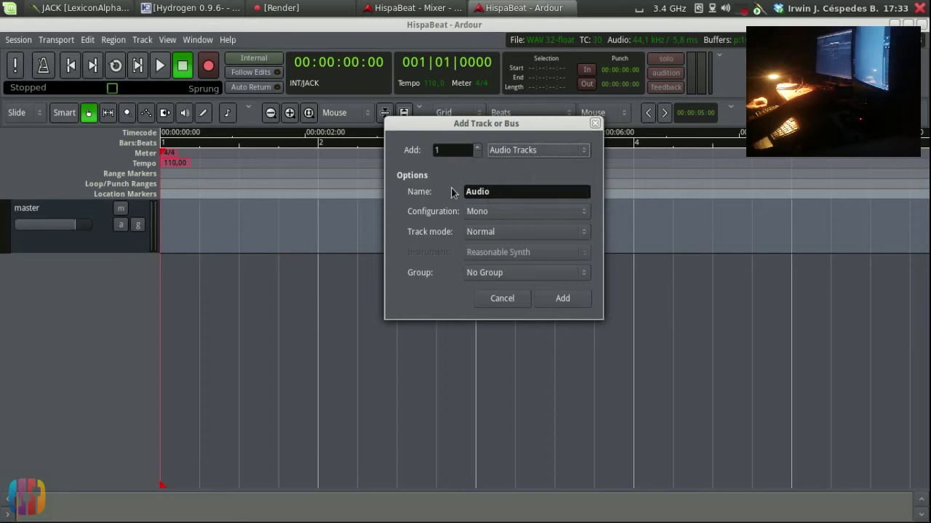
{"action": "double_click", "coordinate": [508, 193]}
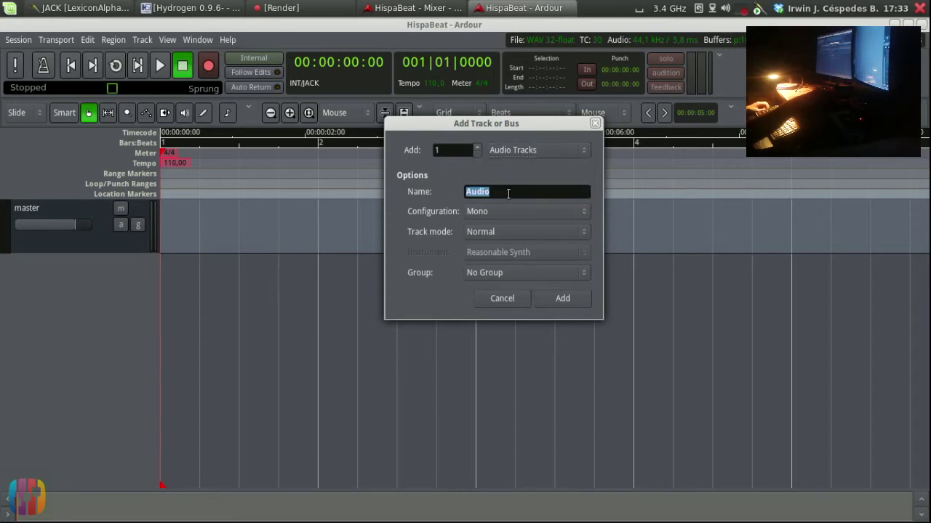
{"action": "type", "text": "Kick"}
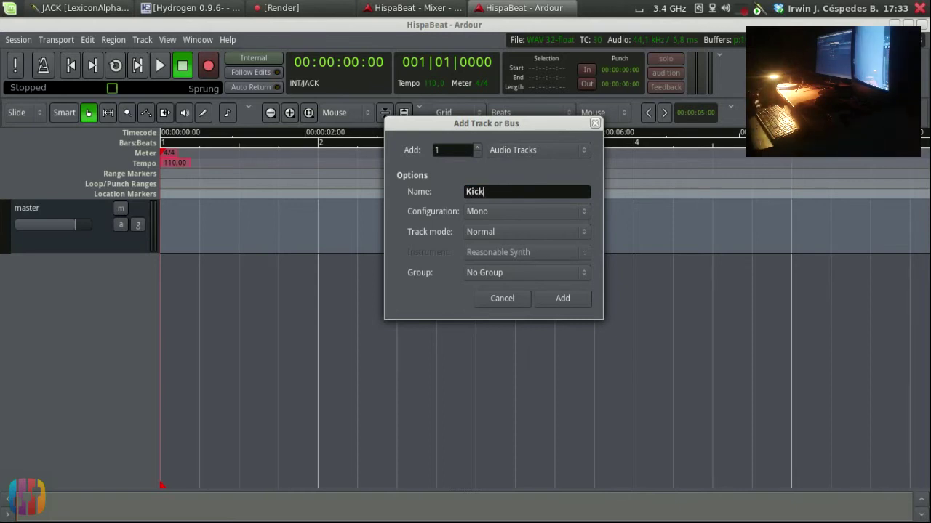
Examine the configuration, track mode and group choices for the Kick track, keeping Mono, Normal and No Group.
{"action": "left_click", "coordinate": [493, 212]}
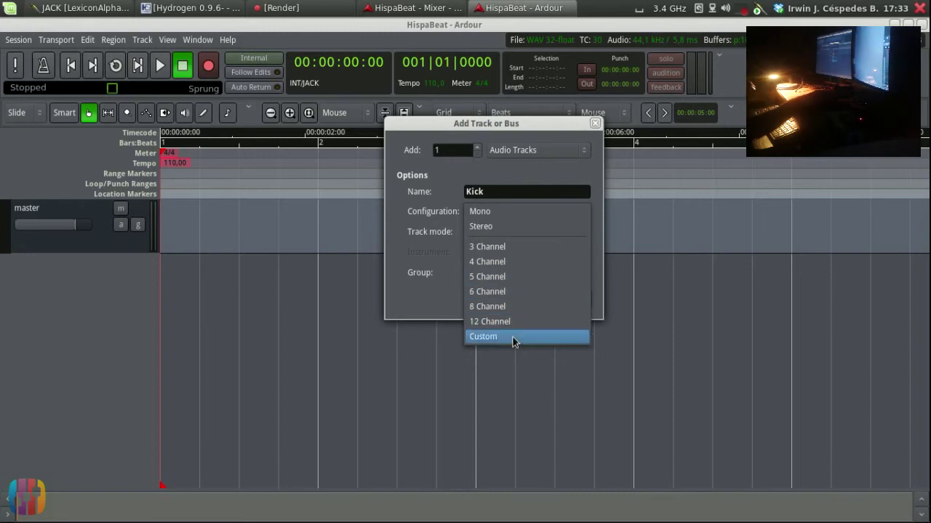
{"action": "left_click", "coordinate": [537, 215]}
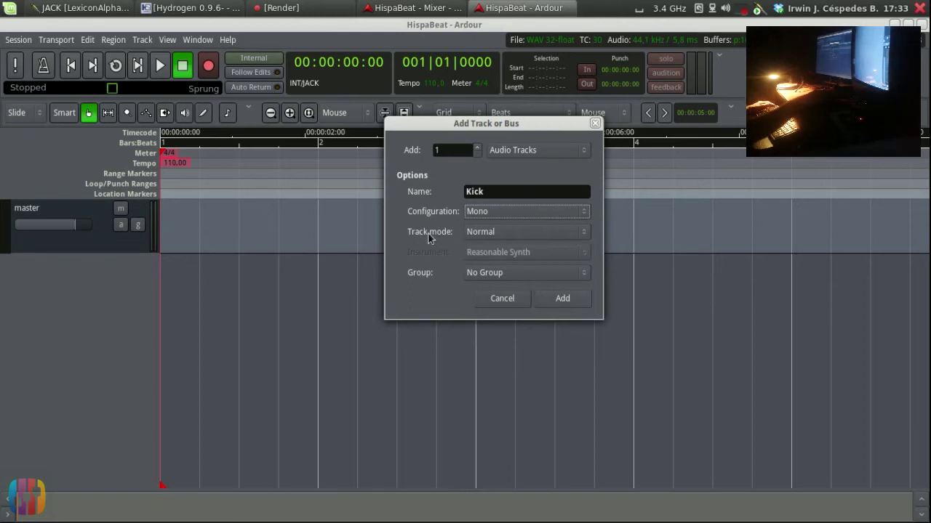
{"action": "left_click", "coordinate": [525, 231]}
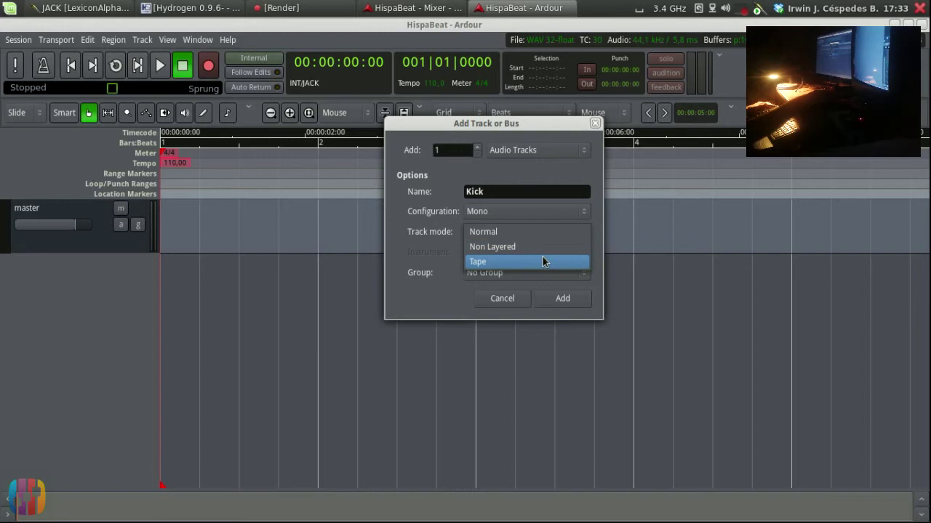
{"action": "left_click", "coordinate": [544, 184]}
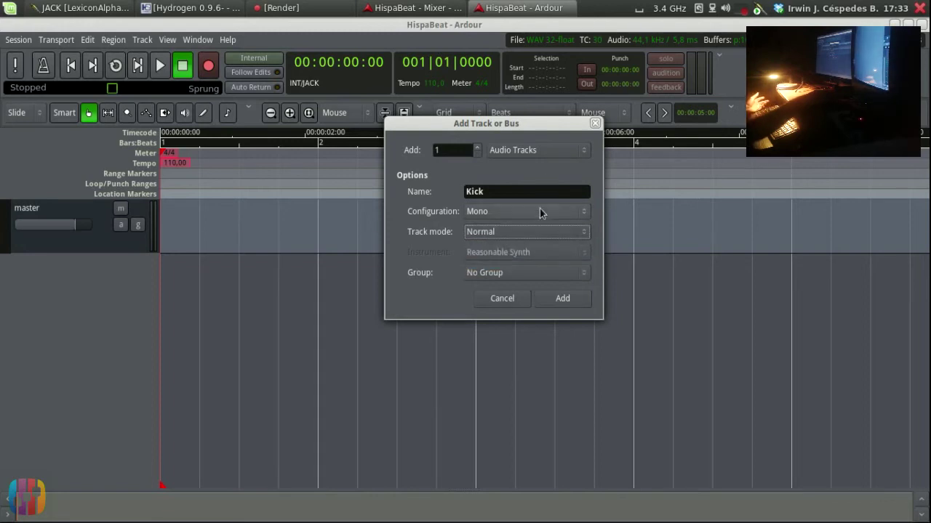
{"action": "left_click", "coordinate": [532, 269]}
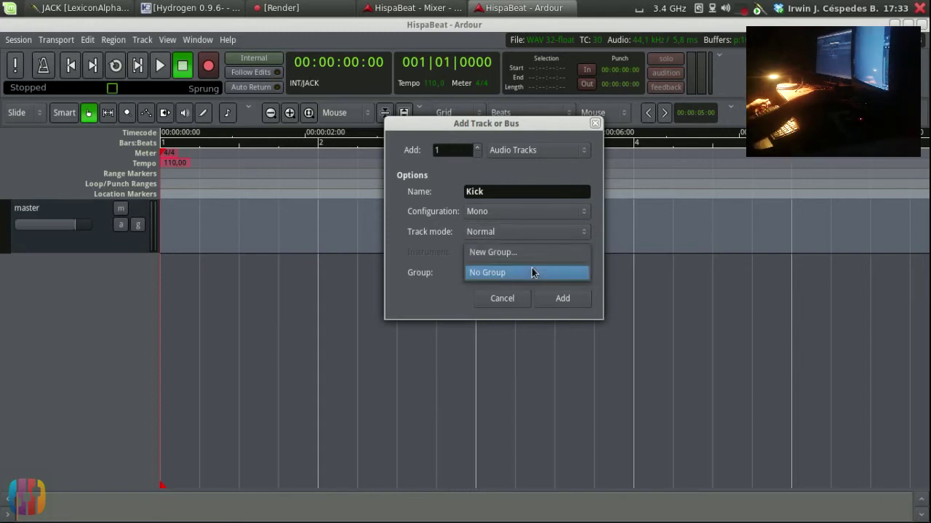
{"action": "left_click", "coordinate": [436, 279]}
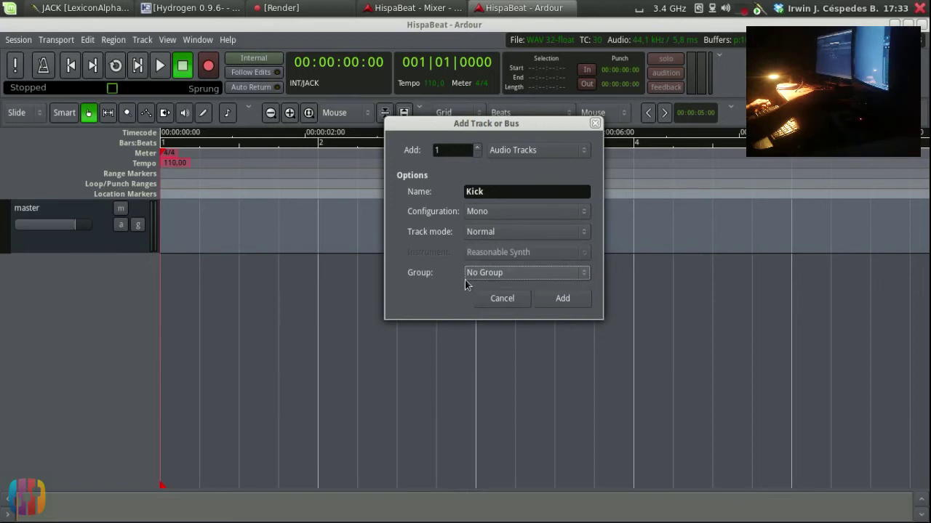
Start a new track group for the Kick track and name it Bateria.
{"action": "left_click", "coordinate": [528, 273]}
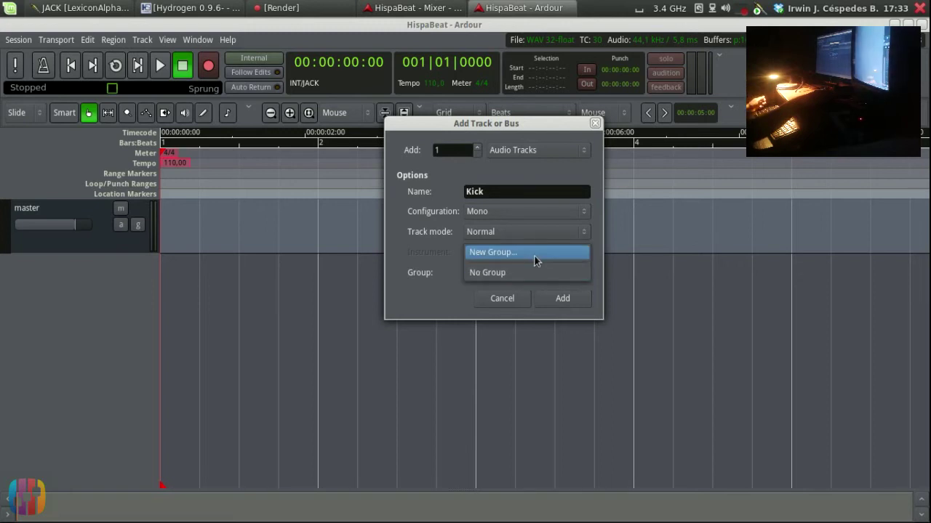
{"action": "left_click", "coordinate": [534, 256]}
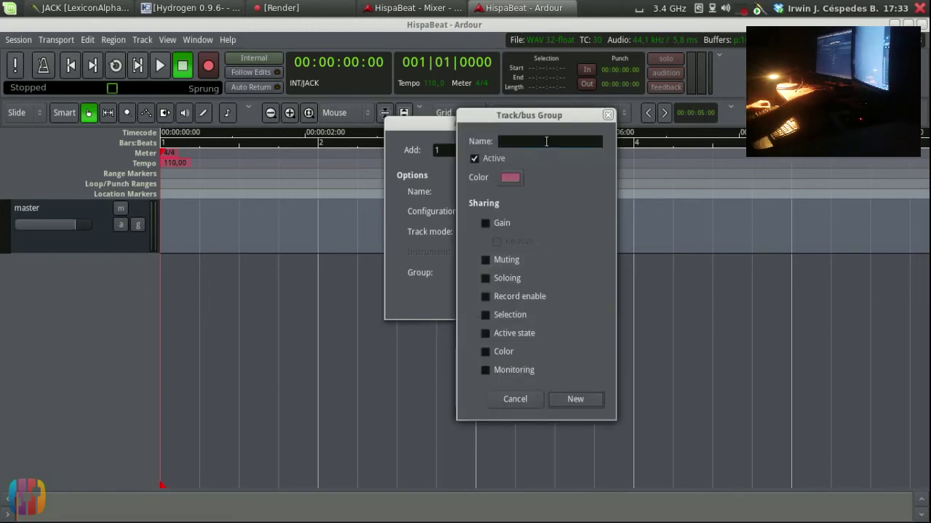
{"action": "type", "text": "Bater"}
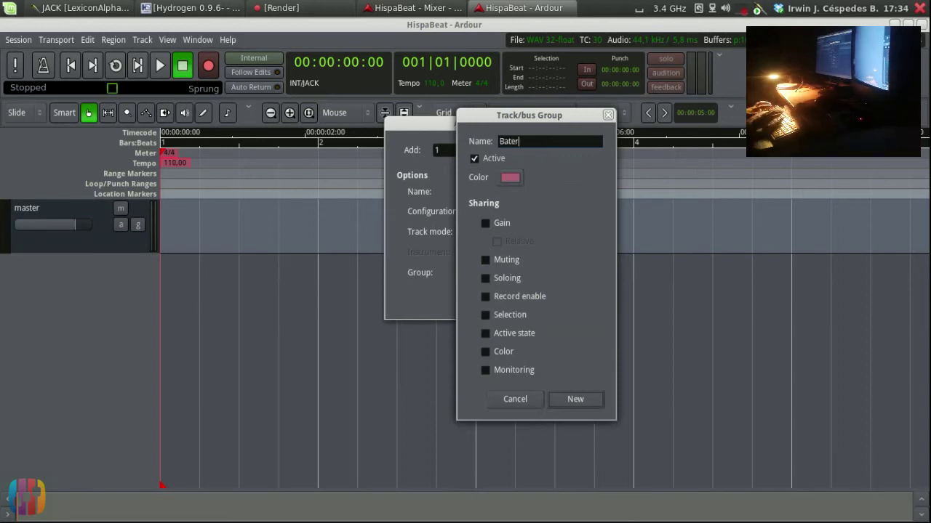
{"action": "type", "text": "ia"}
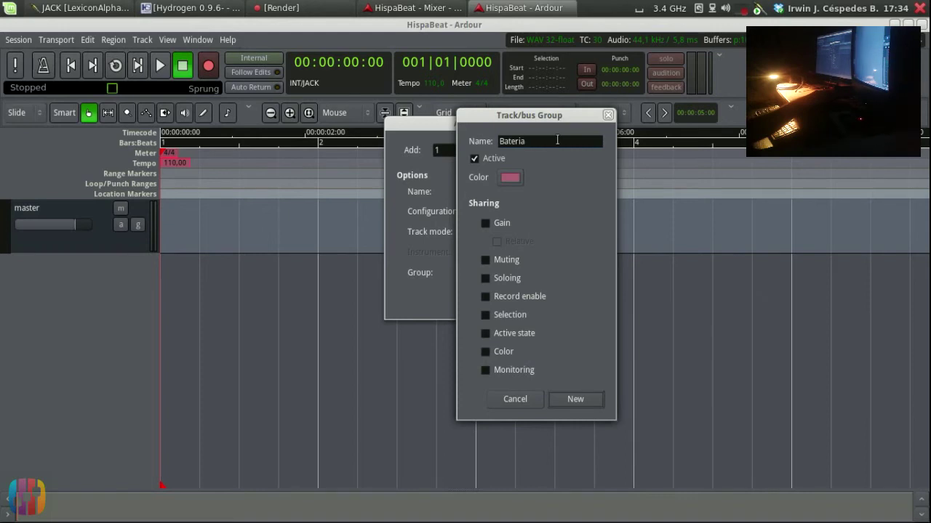
{"action": "left_click_drag", "start_coordinate": [558, 120], "coordinate": [520, 91]}
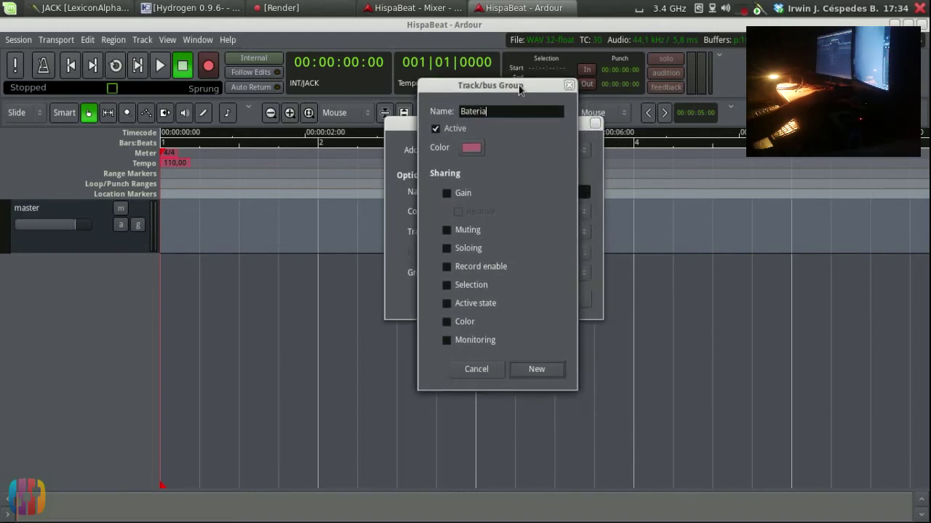
Set the Bateria group's color to a dark red.
{"action": "left_click", "coordinate": [479, 150]}
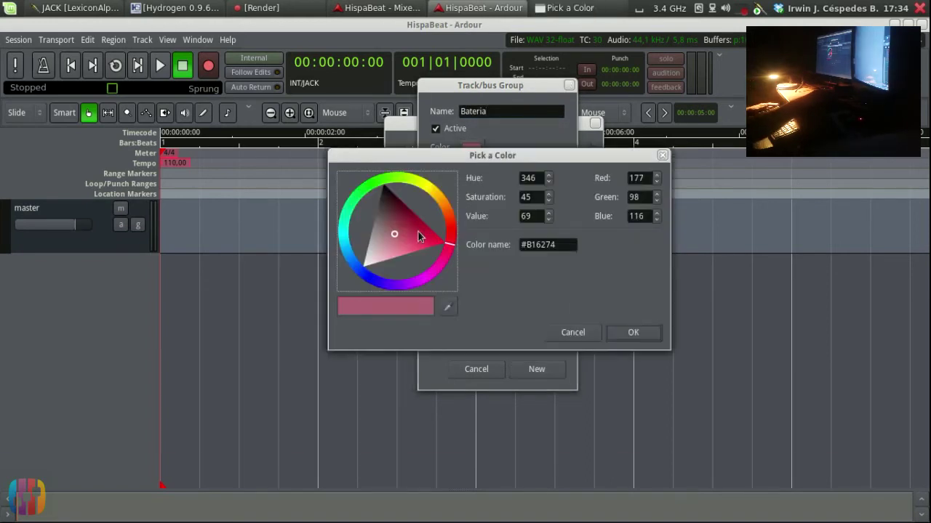
{"action": "mouse_move", "coordinate": [447, 254]}
{"action": "left_mouse_down"}
{"action": "mouse_move", "coordinate": [353, 270]}
{"action": "mouse_move", "coordinate": [370, 276]}
{"action": "left_mouse_up"}
{"action": "mouse_move", "coordinate": [386, 240]}
{"action": "left_mouse_down"}
{"action": "mouse_move", "coordinate": [441, 235]}
{"action": "mouse_move", "coordinate": [415, 243]}
{"action": "mouse_move", "coordinate": [426, 243]}
{"action": "left_mouse_up"}
{"action": "mouse_move", "coordinate": [386, 283]}
{"action": "left_mouse_down"}
{"action": "mouse_move", "coordinate": [468, 264]}
{"action": "mouse_move", "coordinate": [455, 226]}
{"action": "mouse_move", "coordinate": [421, 220]}
{"action": "left_mouse_up"}
{"action": "left_click", "coordinate": [407, 213]}
{"action": "left_click", "coordinate": [633, 333]}
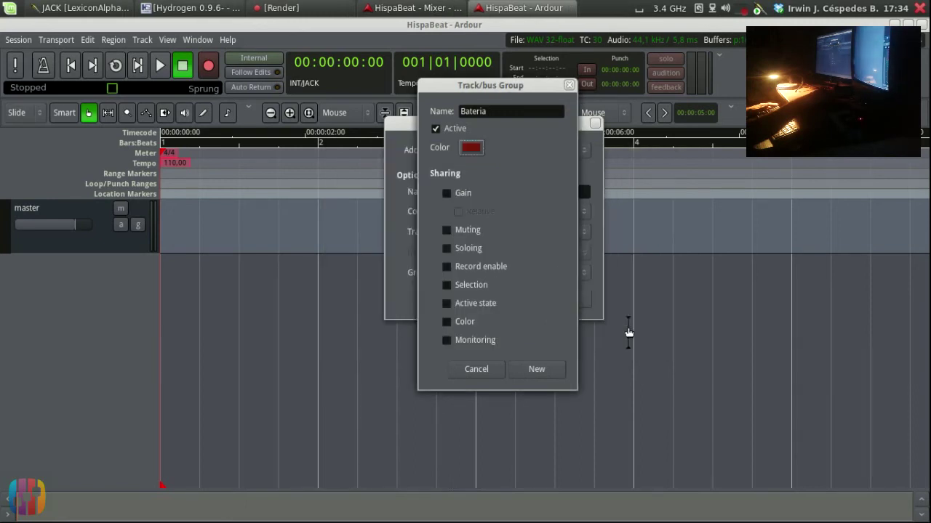
Try the Gain sharing option for the Bateria group and turn it back off.
{"action": "left_click", "coordinate": [477, 192]}
{"action": "left_click", "coordinate": [480, 193]}
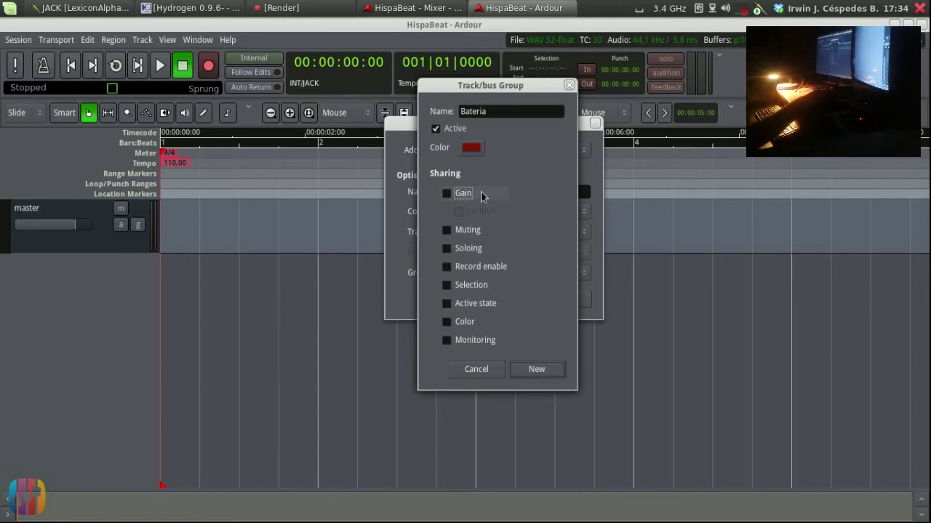
{"action": "left_click", "coordinate": [480, 193]}
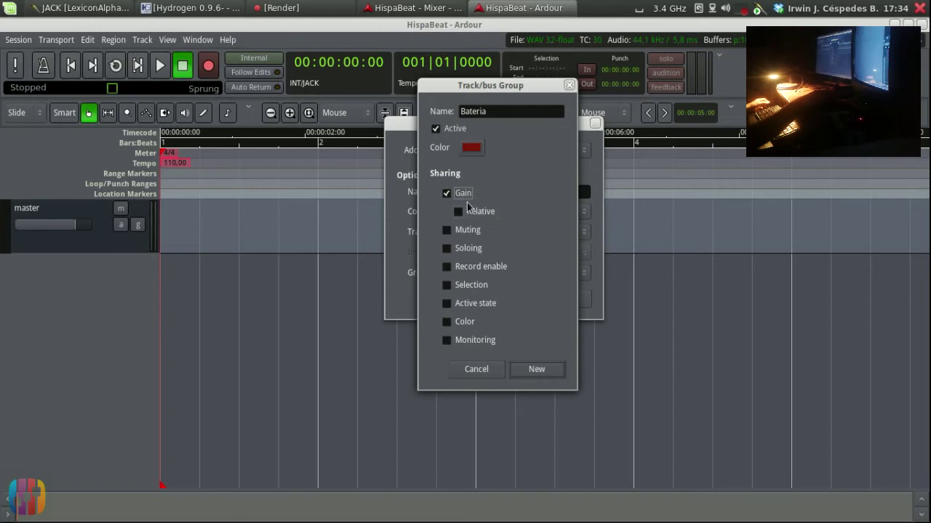
{"action": "left_click", "coordinate": [466, 197]}
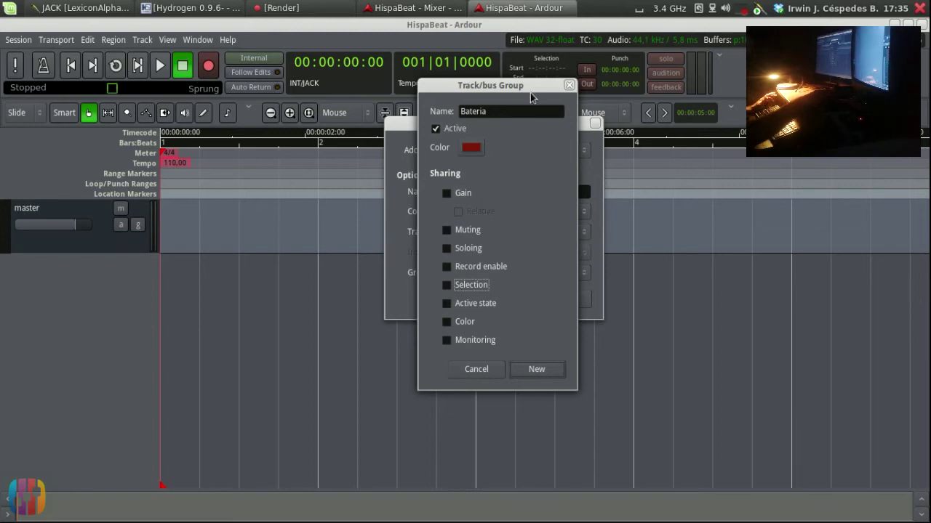
Create the Bateria group and add the mono Kick audio track to the session in that group.
{"action": "left_click", "coordinate": [537, 369]}
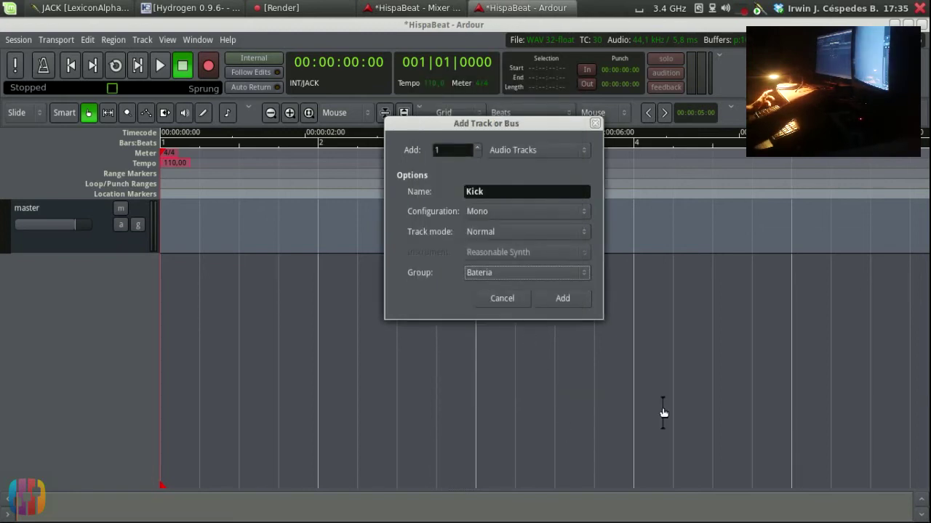
{"action": "left_click", "coordinate": [575, 301]}
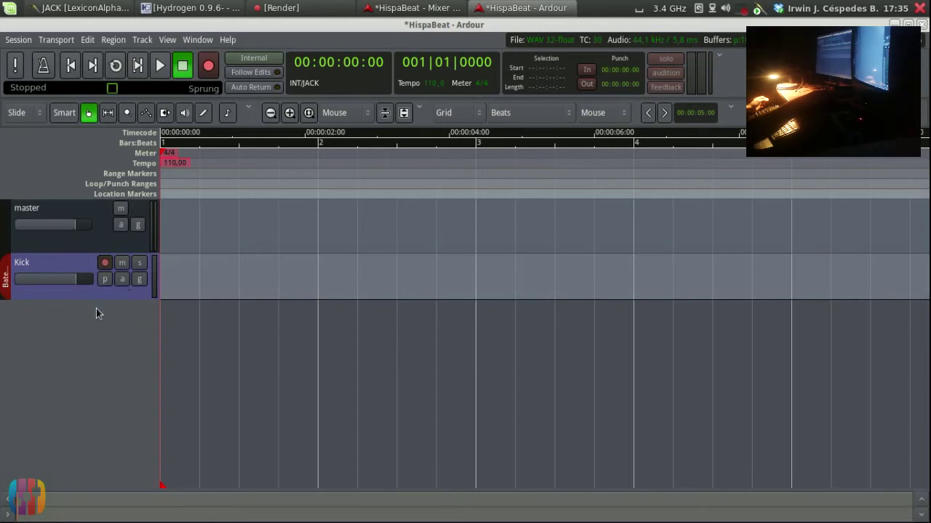
{"action": "left_click", "coordinate": [80, 279]}
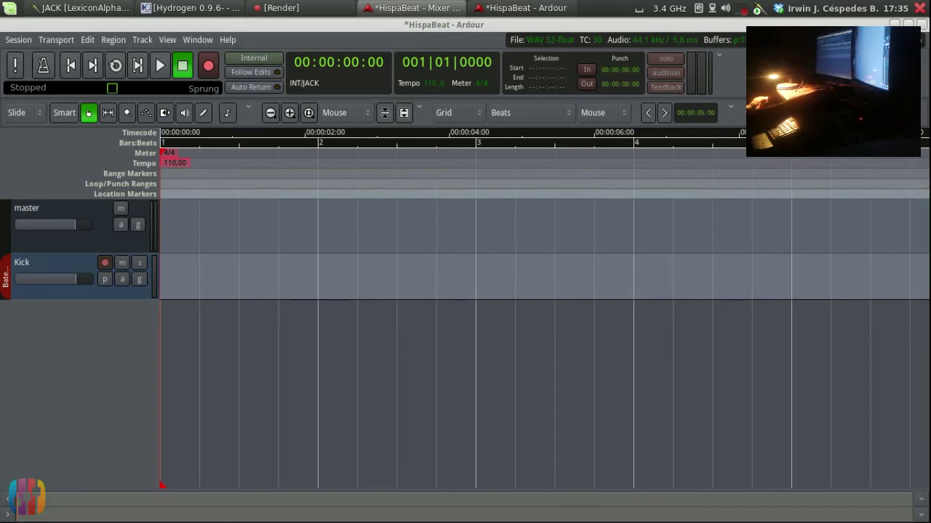
Examine the Kick channel strip and its Bateria group in the mixer window.
{"action": "left_click", "coordinate": [412, 8]}
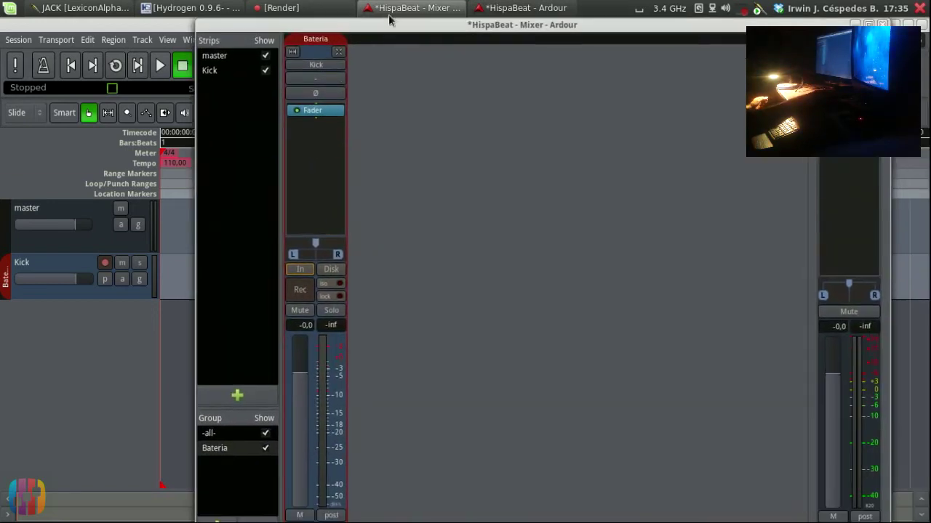
{"action": "double_click", "coordinate": [389, 24]}
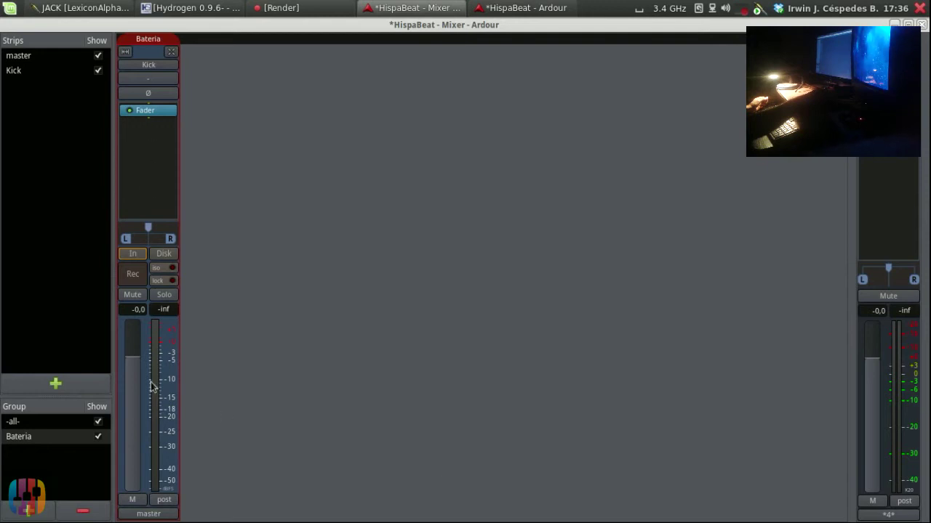
{"action": "left_click_drag", "start_coordinate": [392, 25], "coordinate": [560, 24]}
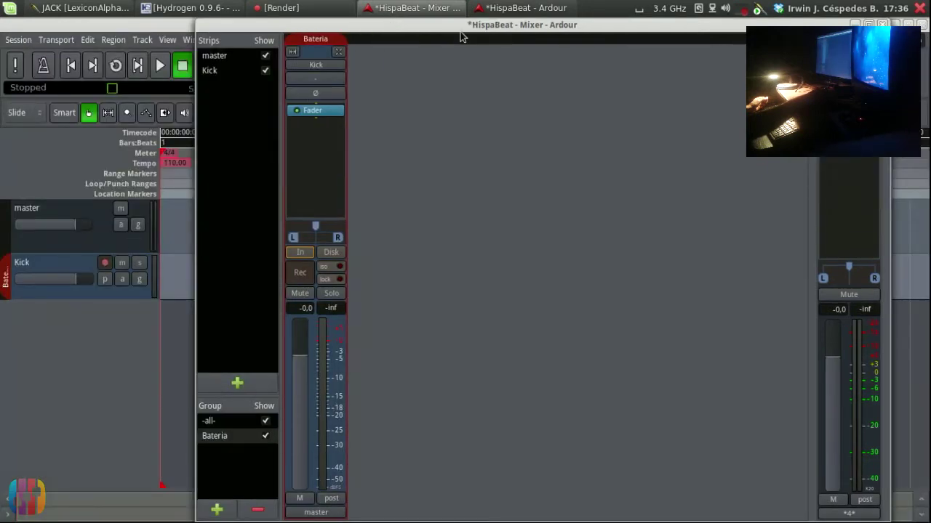
Return to the editor window and increase the Kick track's height.
{"action": "left_click", "coordinate": [519, 7]}
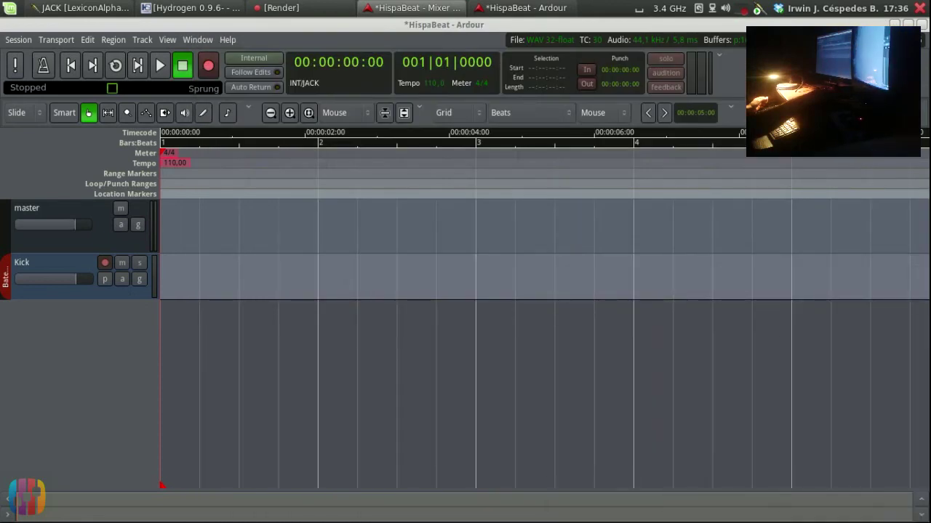
{"action": "left_click_drag", "start_coordinate": [120, 301], "coordinate": [116, 327]}
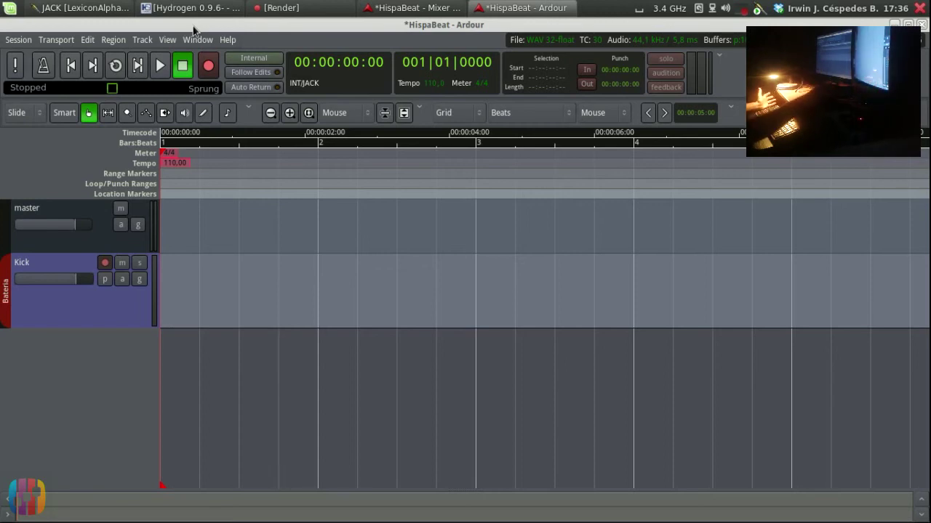
Switch to Hydrogen and audition the 77 tom low, 77 snare, sim kick 2, 909 x-over and 909 clap sounds.
{"action": "left_click", "coordinate": [196, 7]}
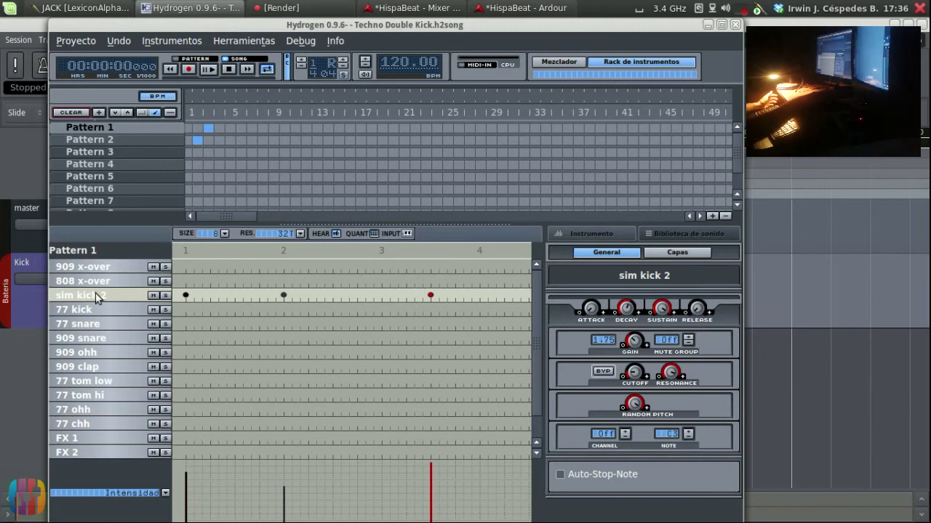
{"action": "left_click", "coordinate": [113, 382]}
{"action": "left_click", "coordinate": [119, 324]}
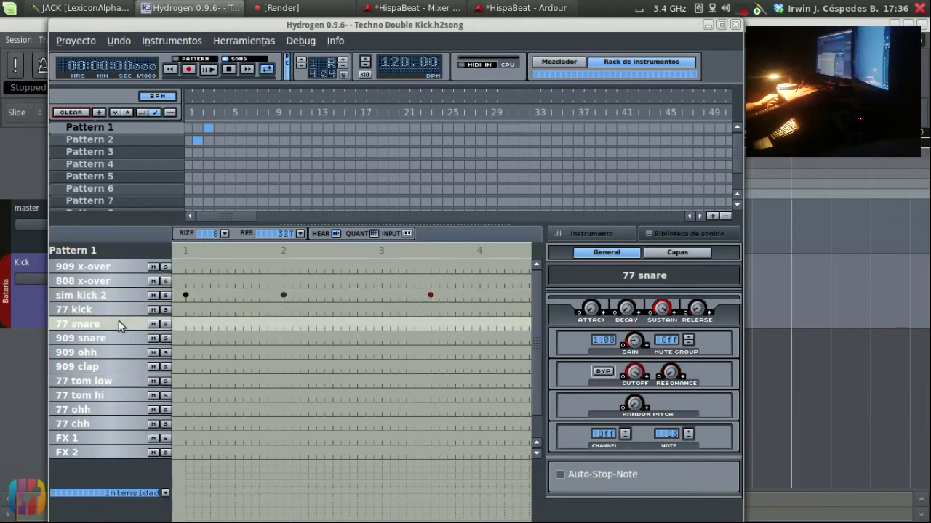
{"action": "left_click", "coordinate": [123, 293]}
{"action": "left_click", "coordinate": [126, 267]}
{"action": "left_click", "coordinate": [126, 366]}
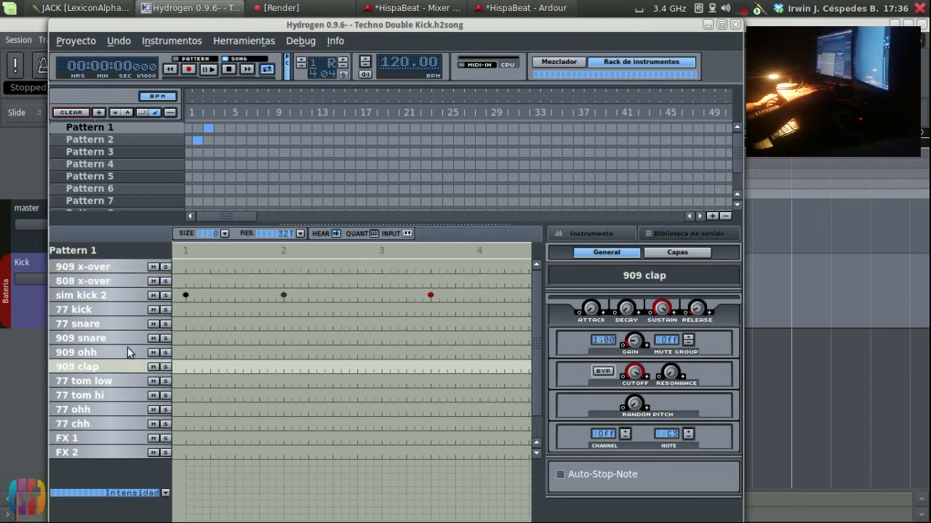
Browse the sound library's VariBreaks and Techno-1 drumkits and audition the sim kick 2 instrument in the pattern.
{"action": "left_click", "coordinate": [697, 231]}
{"action": "scroll", "coordinate": [665, 348], "scroll_direction": "down", "scroll_amount": 3}
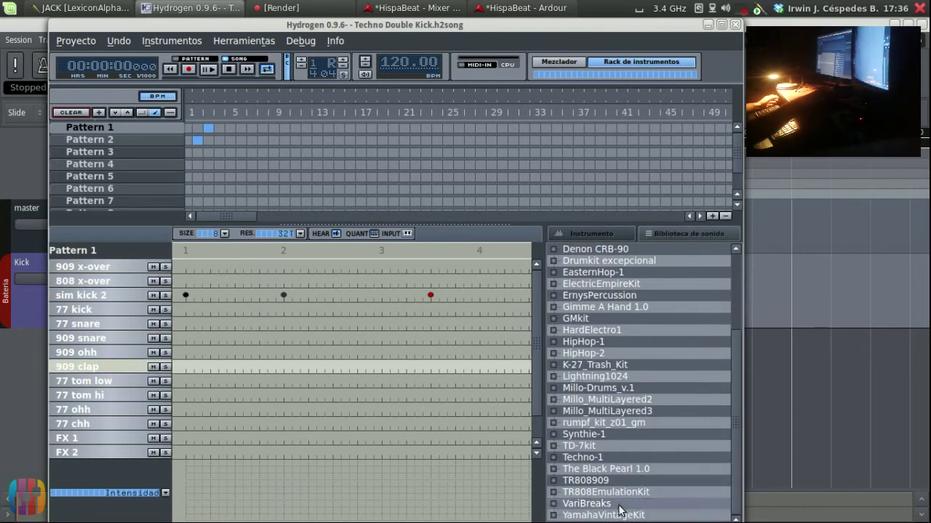
{"action": "left_click", "coordinate": [554, 504]}
{"action": "scroll", "coordinate": [555, 504], "scroll_direction": "down", "scroll_amount": 4}
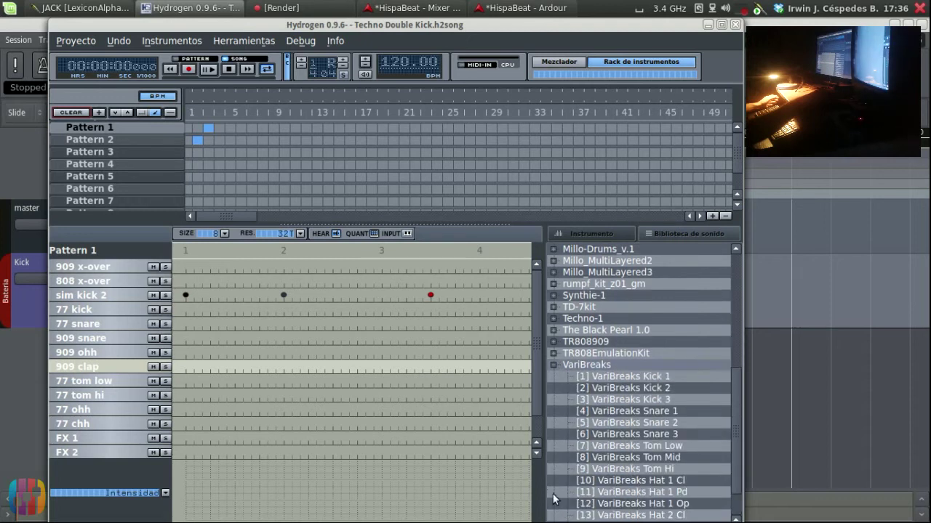
{"action": "scroll", "coordinate": [553, 498], "scroll_direction": "up", "scroll_amount": 1}
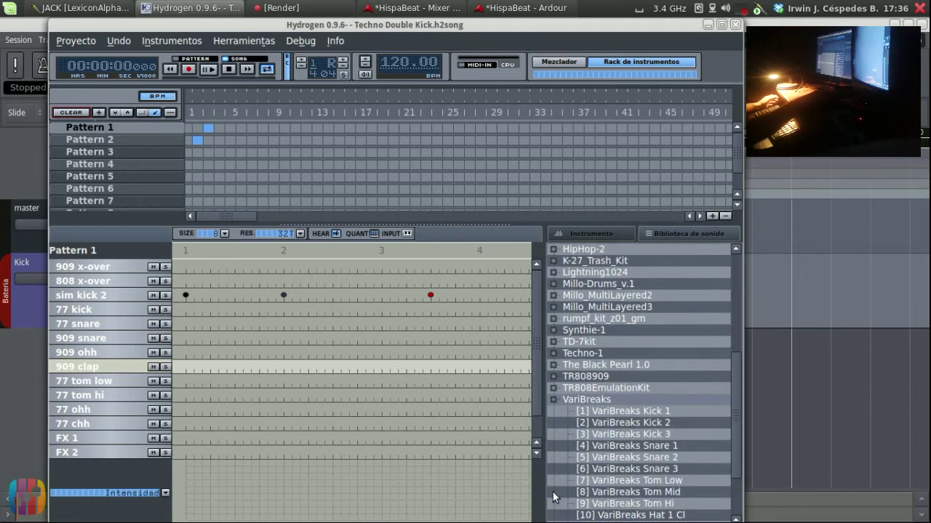
{"action": "left_click", "coordinate": [554, 354]}
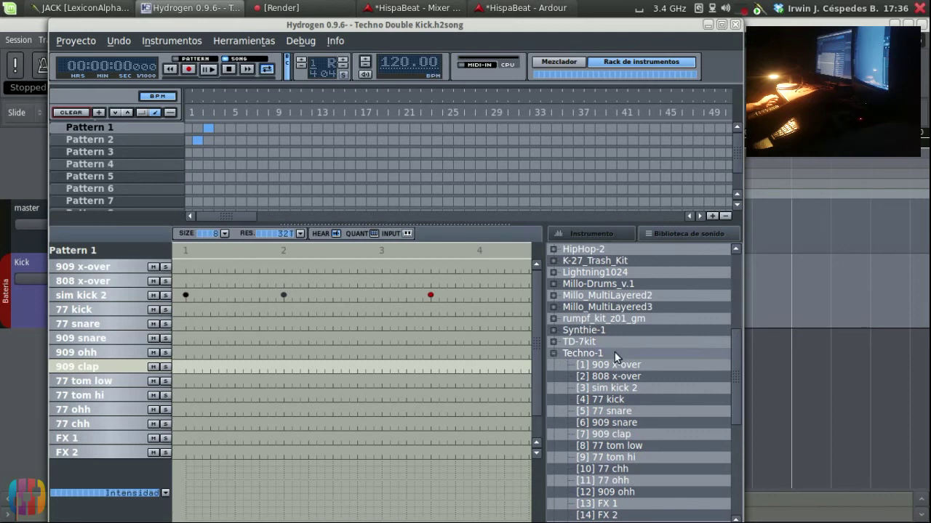
{"action": "scroll", "coordinate": [618, 355], "scroll_direction": "down", "scroll_amount": 3}
{"action": "scroll", "coordinate": [612, 356], "scroll_direction": "up", "scroll_amount": 1}
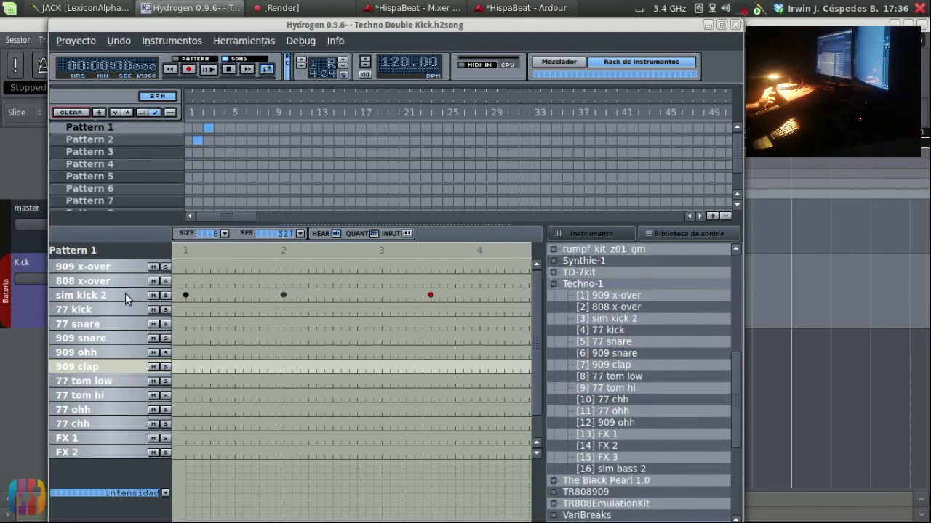
{"action": "left_click", "coordinate": [125, 293]}
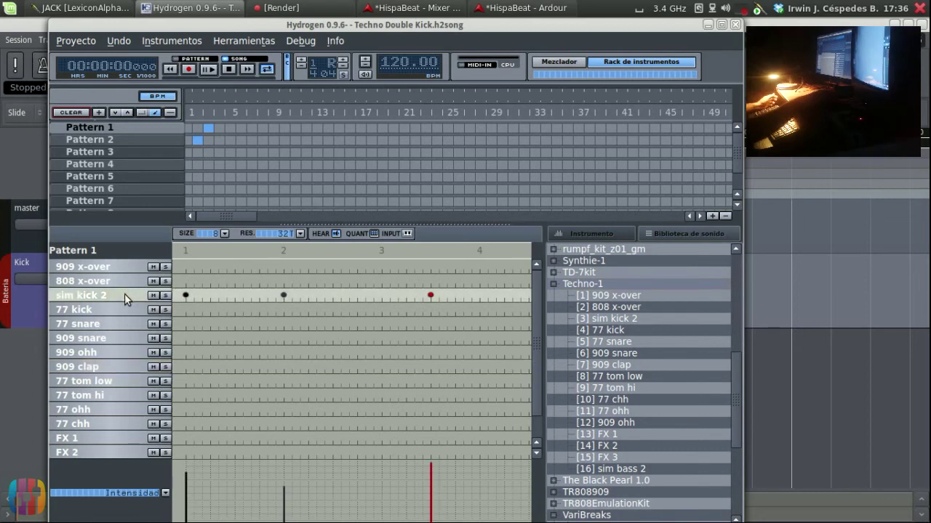
{"action": "left_click_drag", "start_coordinate": [418, 26], "coordinate": [478, 82]}
Switch to Ardour, check the transport controls in the JACK control window, and minimise that window.
{"action": "key", "text": "alt+Tab"}
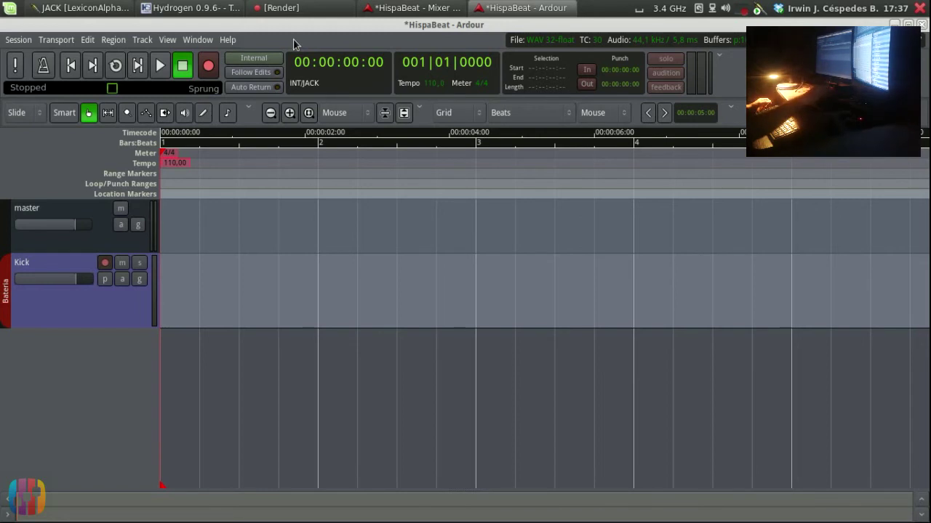
{"action": "left_click", "coordinate": [80, 8]}
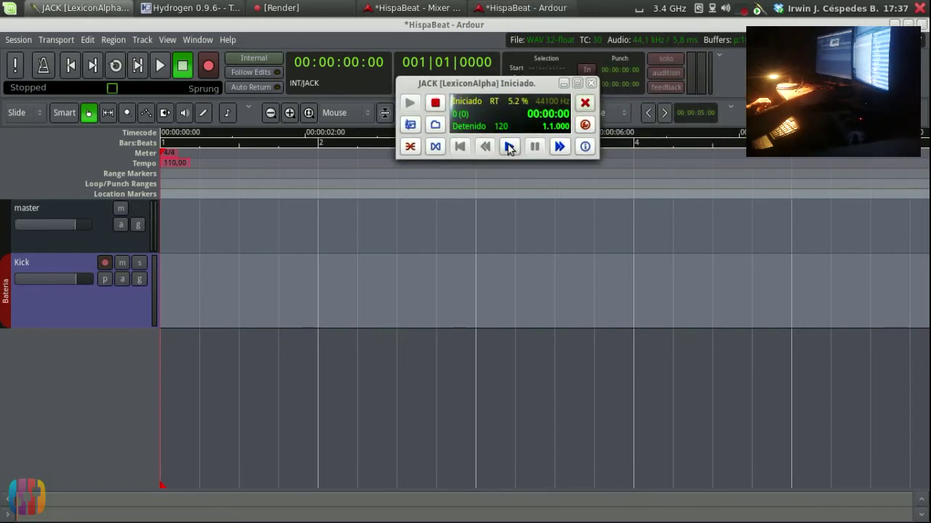
{"action": "left_click", "coordinate": [563, 83]}
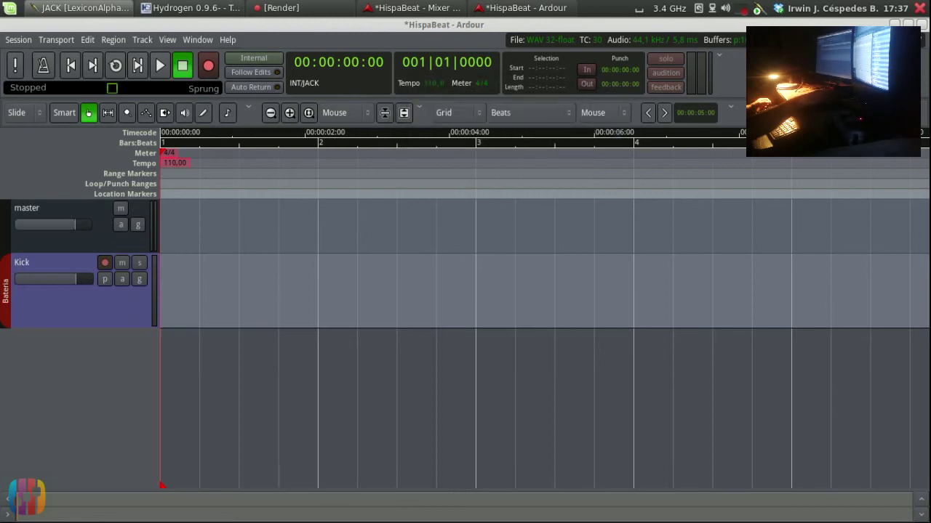
{"action": "left_click", "coordinate": [367, 32]}
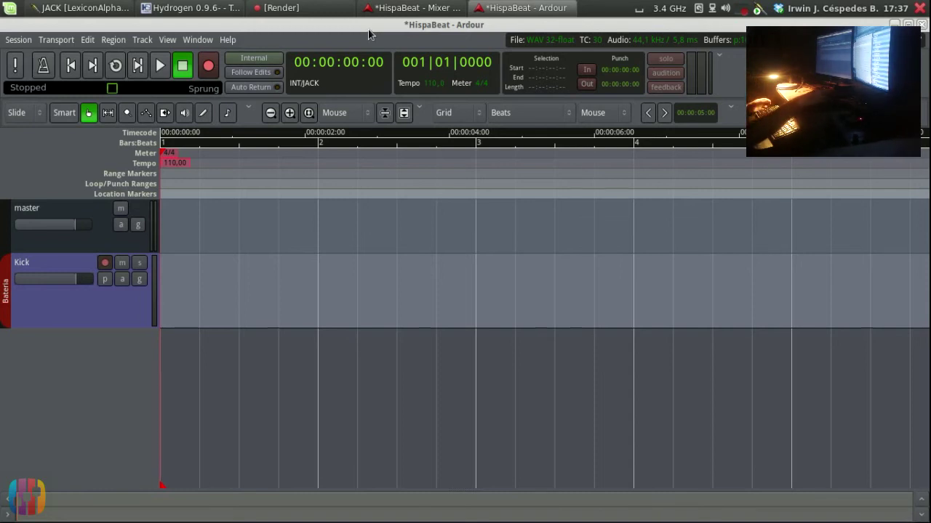
Set Ardour's sync source to JACK, test the transport with a short playback, and return the playhead to the session start.
{"action": "left_click", "coordinate": [254, 58]}
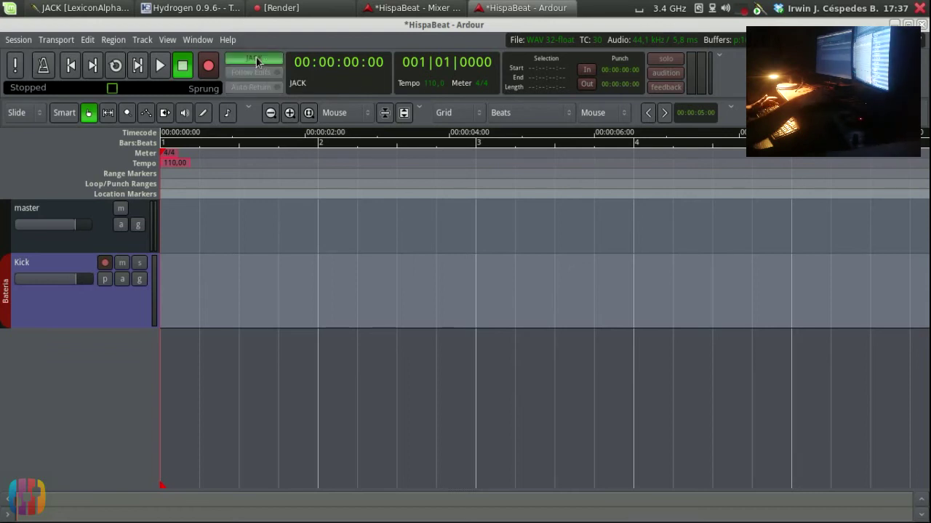
{"action": "key", "text": "space"}
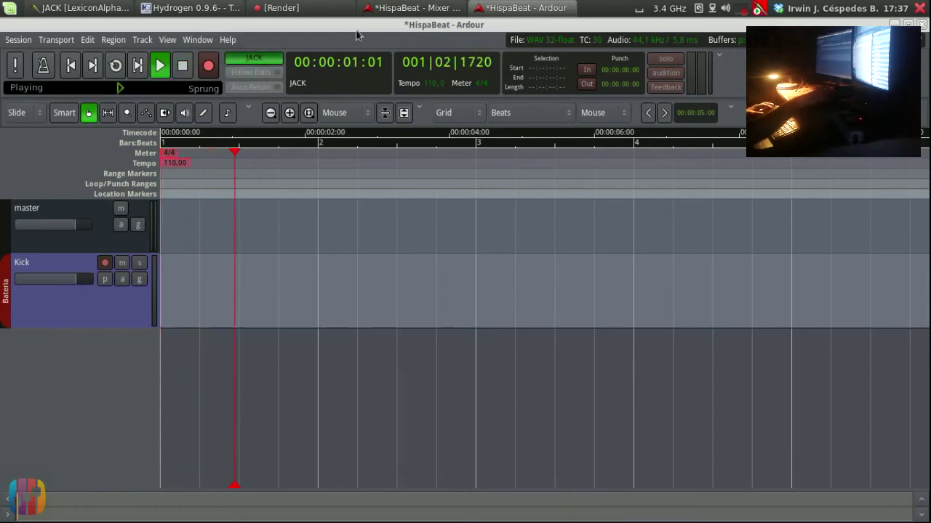
{"action": "key", "text": "space"}
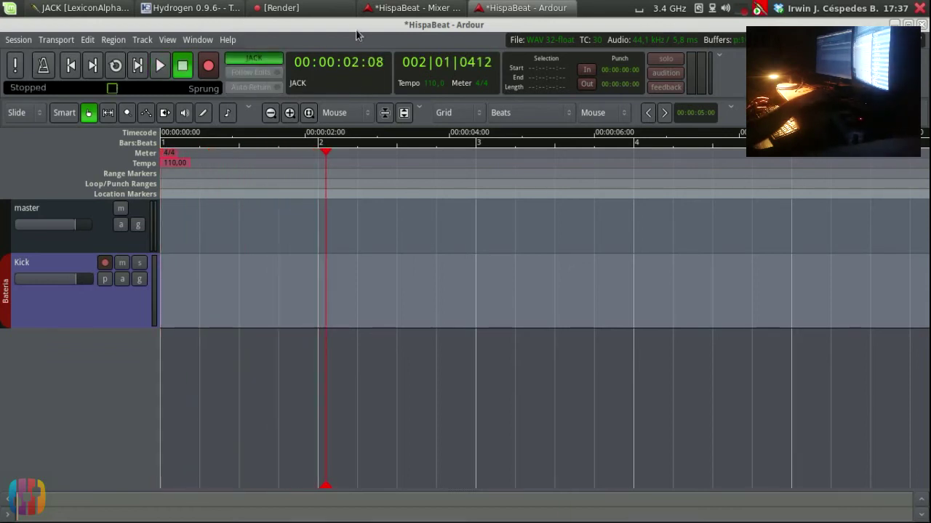
{"action": "key", "text": "Home"}
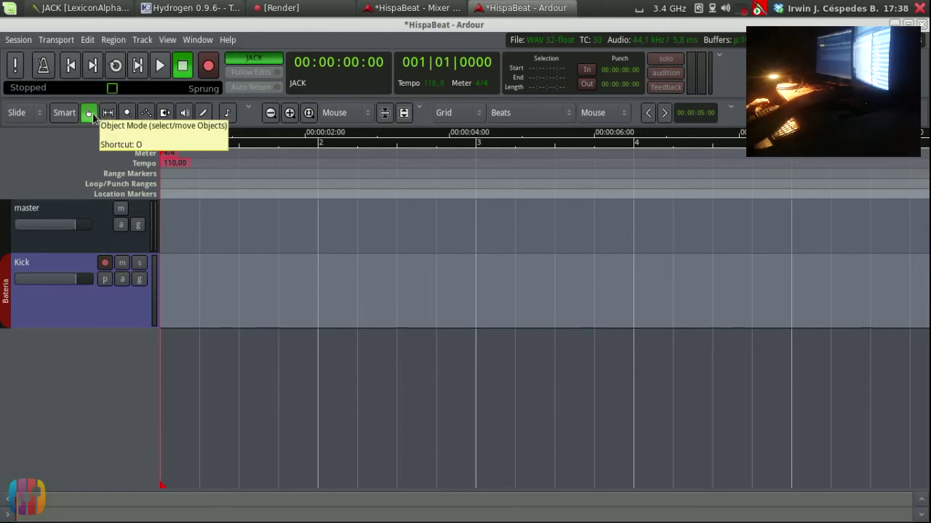
Select the range from bar 2 to bar 4 on the Kick track, set the punch range from it, and move the playhead to 001|02|0000.
{"action": "left_click", "coordinate": [107, 114]}
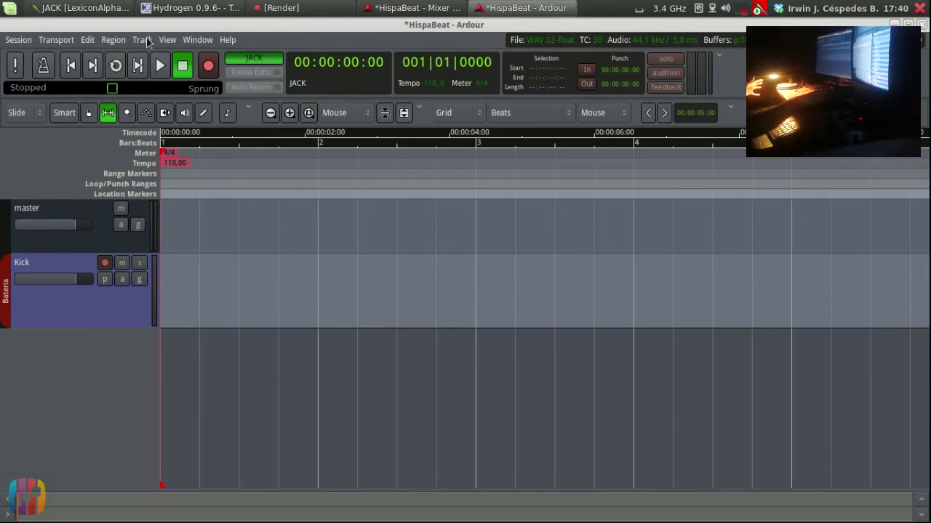
{"action": "left_click", "coordinate": [66, 39]}
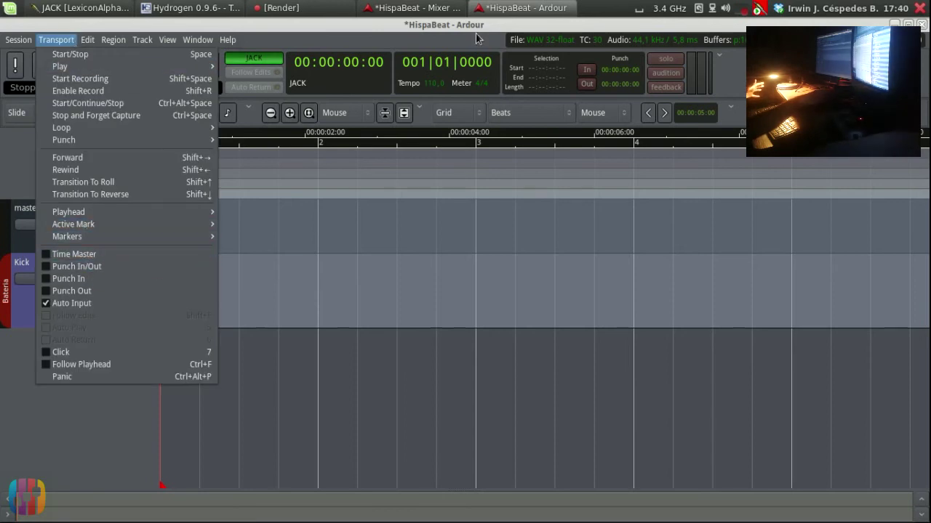
{"action": "left_click", "coordinate": [338, 263]}
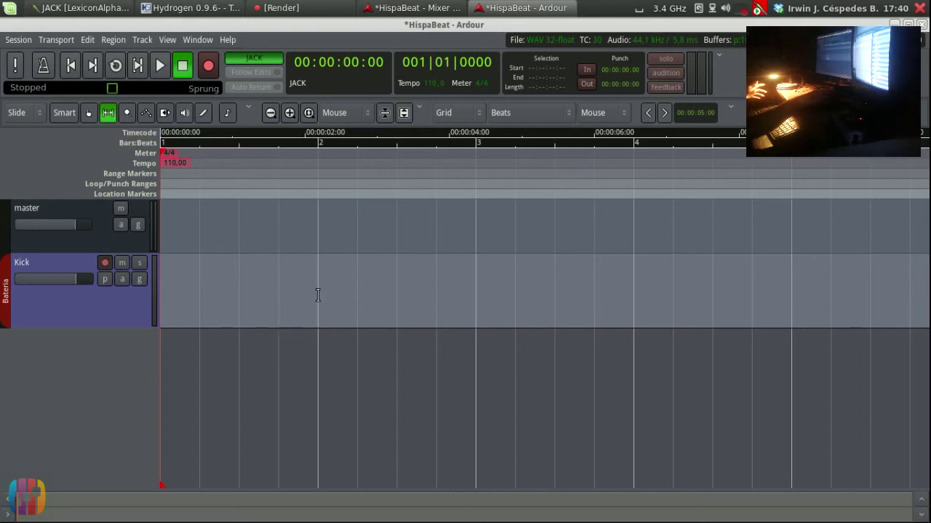
{"action": "left_click_drag", "start_coordinate": [318, 295], "coordinate": [626, 280]}
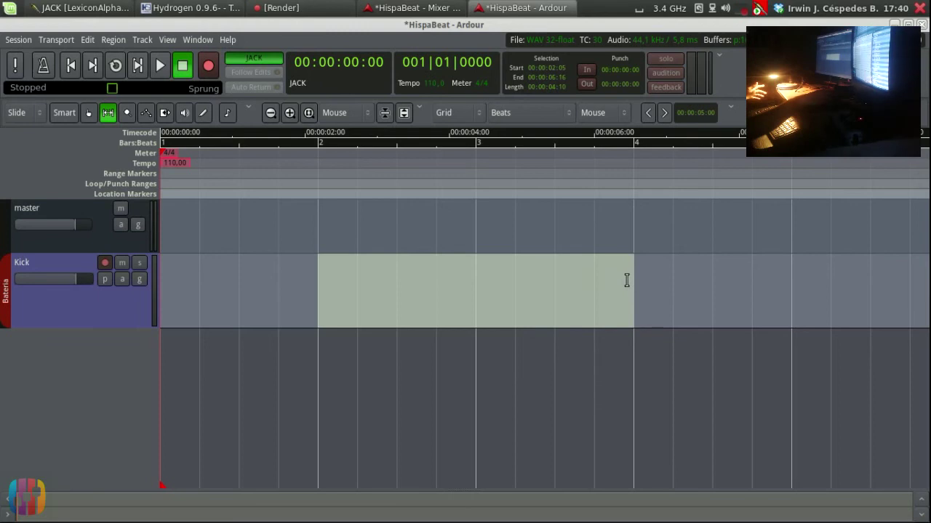
{"action": "left_click", "coordinate": [57, 40]}
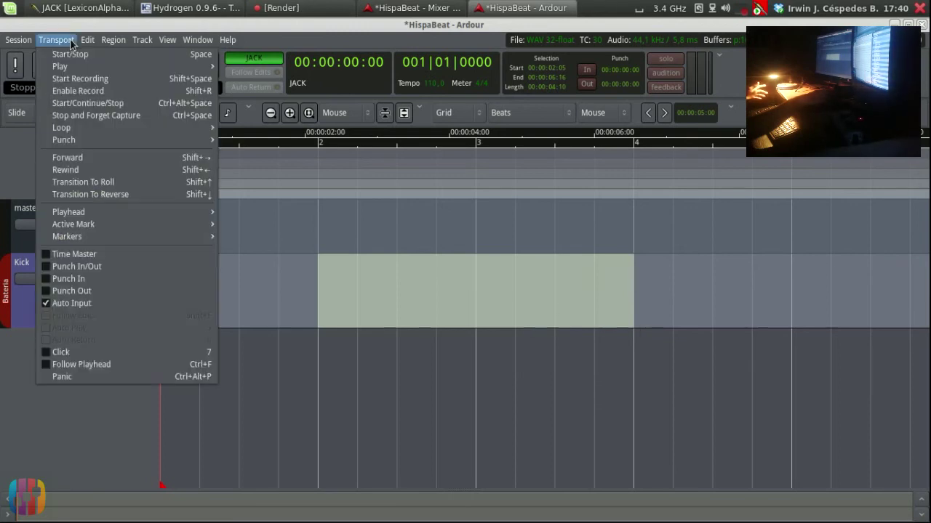
{"action": "mouse_move", "coordinate": [80, 148]}
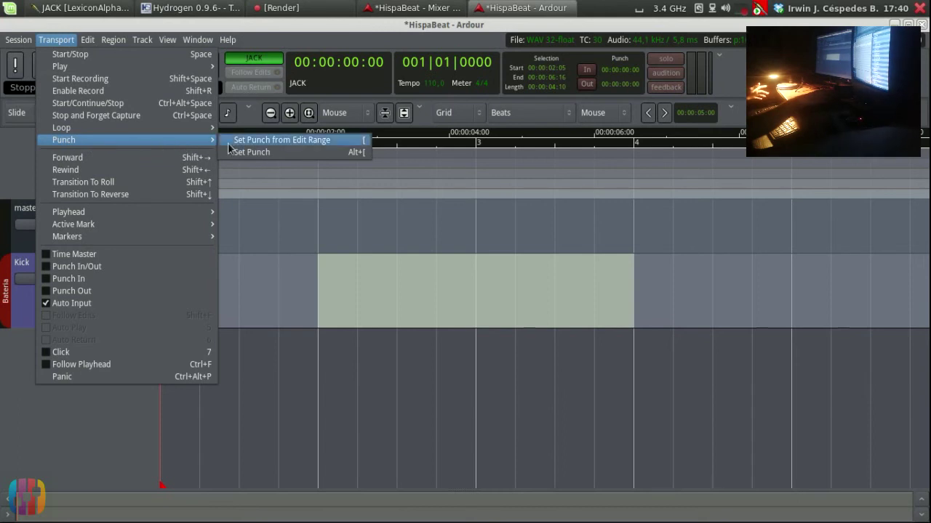
{"action": "left_click", "coordinate": [307, 140]}
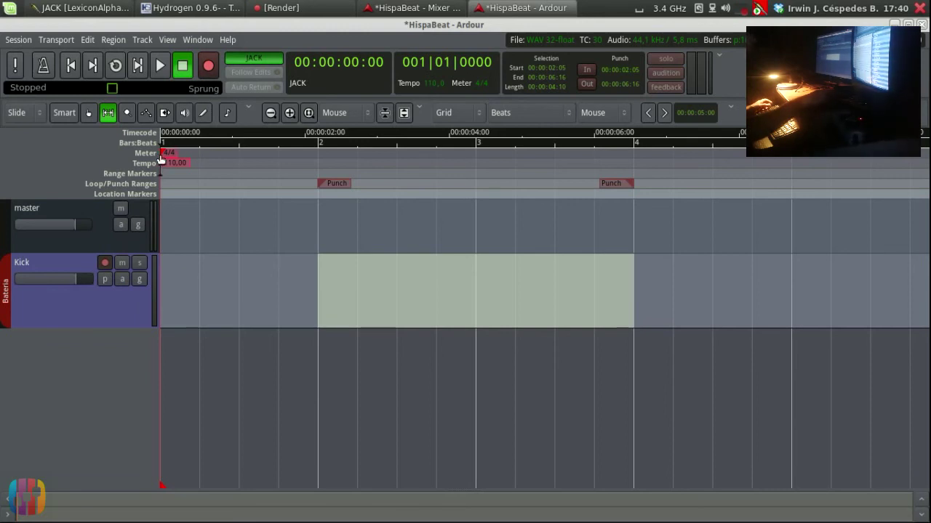
{"action": "left_click_drag", "start_coordinate": [160, 153], "coordinate": [193, 150]}
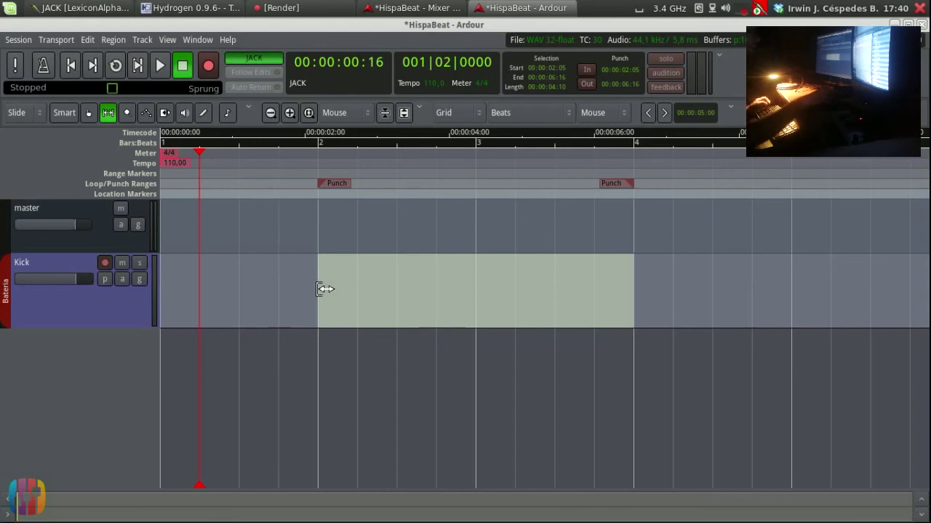
Open the Kick track's input routing from the mixer and connect Hydrogen's out_R to Kick in.
{"action": "key", "text": "alt+m"}
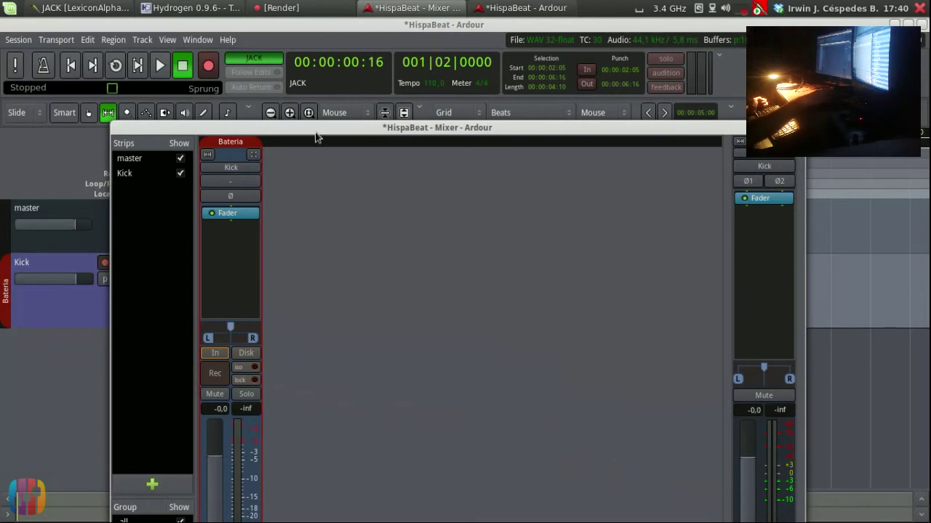
{"action": "key", "text": "alt+m"}
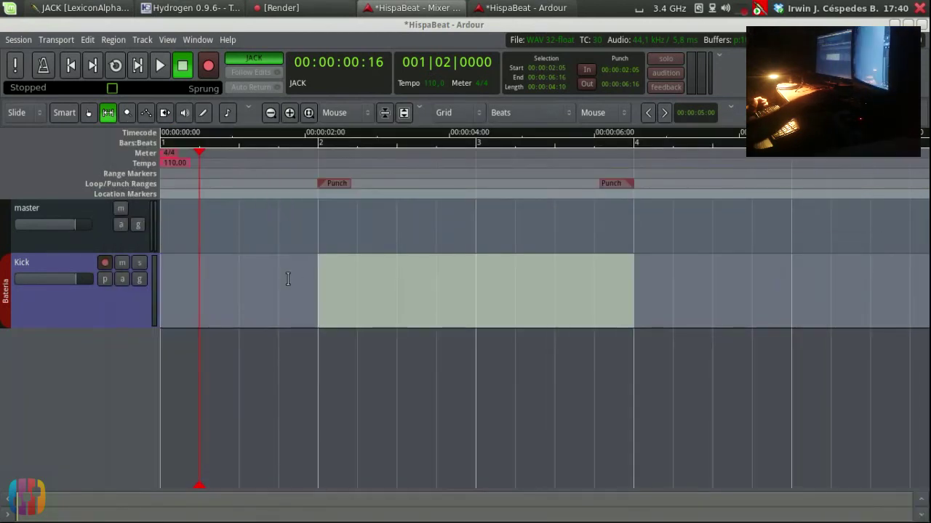
{"action": "key", "text": "alt+m"}
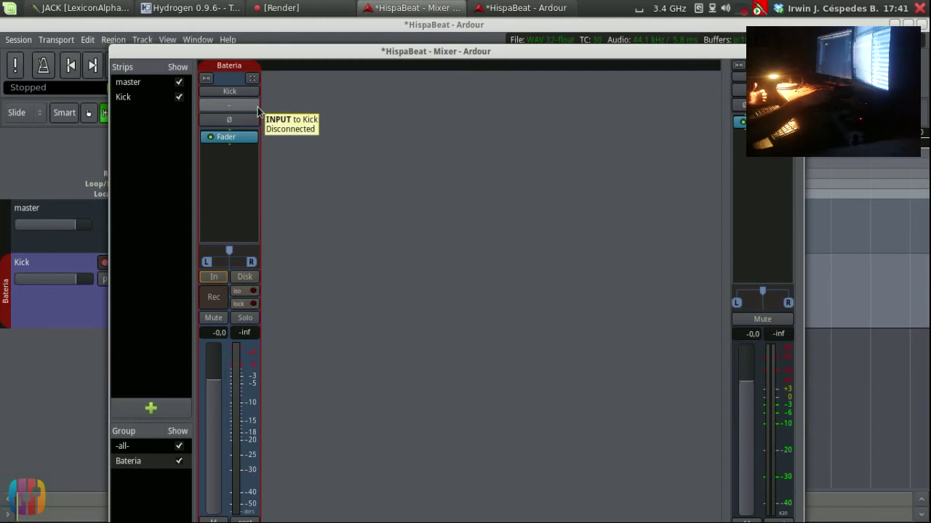
{"action": "left_click_drag", "start_coordinate": [359, 47], "coordinate": [372, 63]}
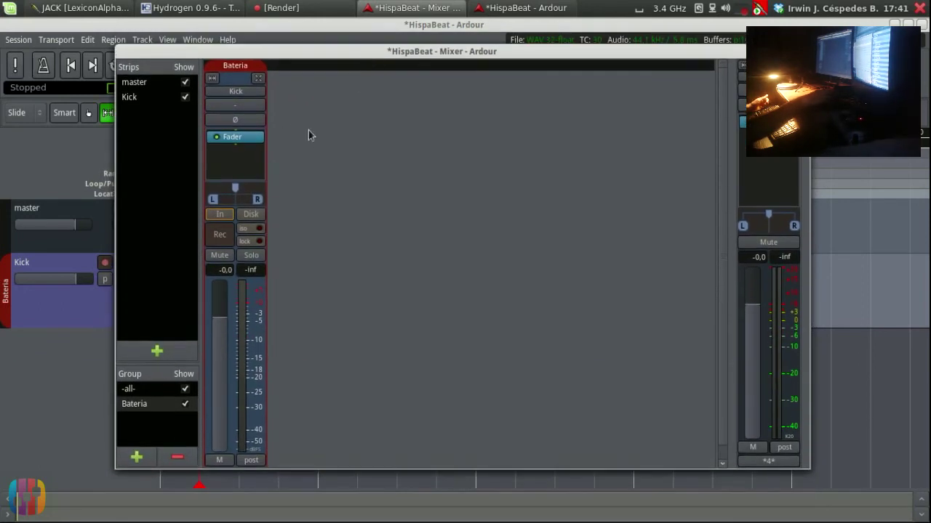
{"action": "left_click", "coordinate": [261, 106]}
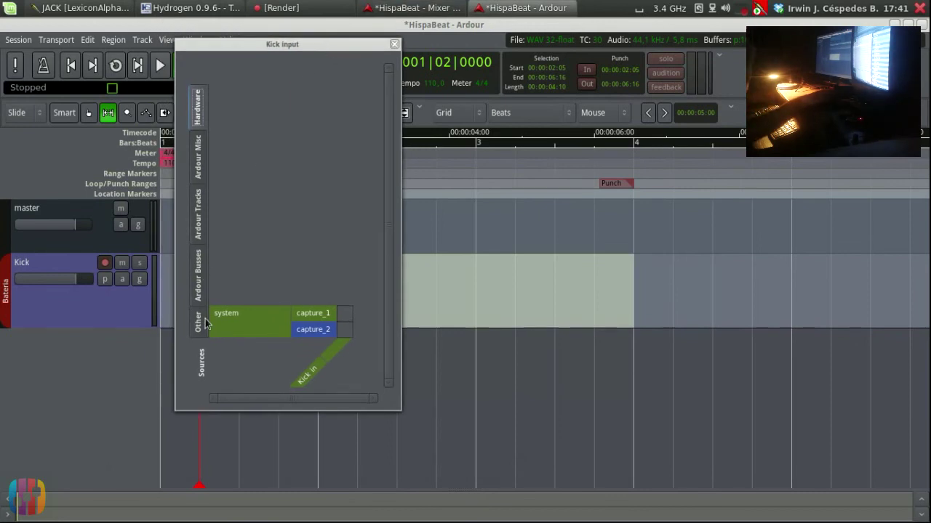
{"action": "left_click", "coordinate": [203, 146]}
{"action": "left_click", "coordinate": [197, 210]}
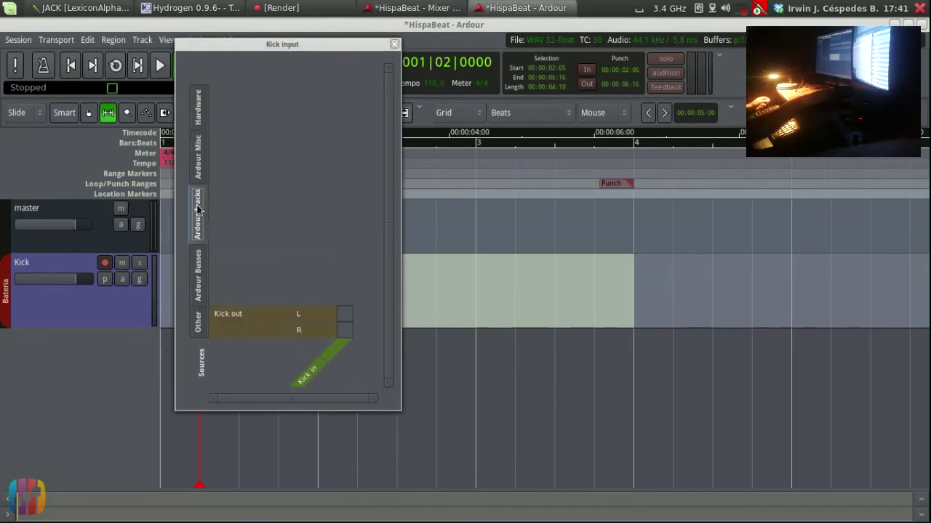
{"action": "left_click", "coordinate": [198, 259]}
{"action": "left_click", "coordinate": [198, 322]}
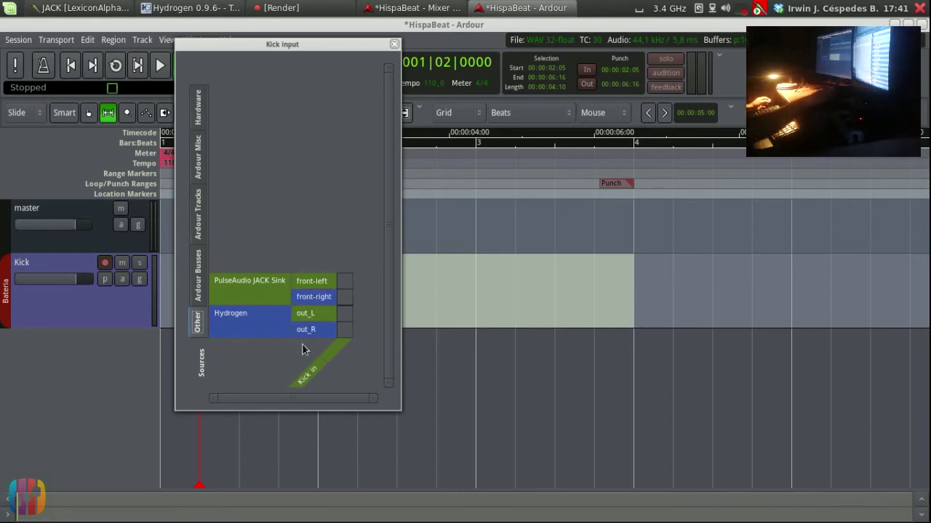
{"action": "left_click", "coordinate": [347, 335]}
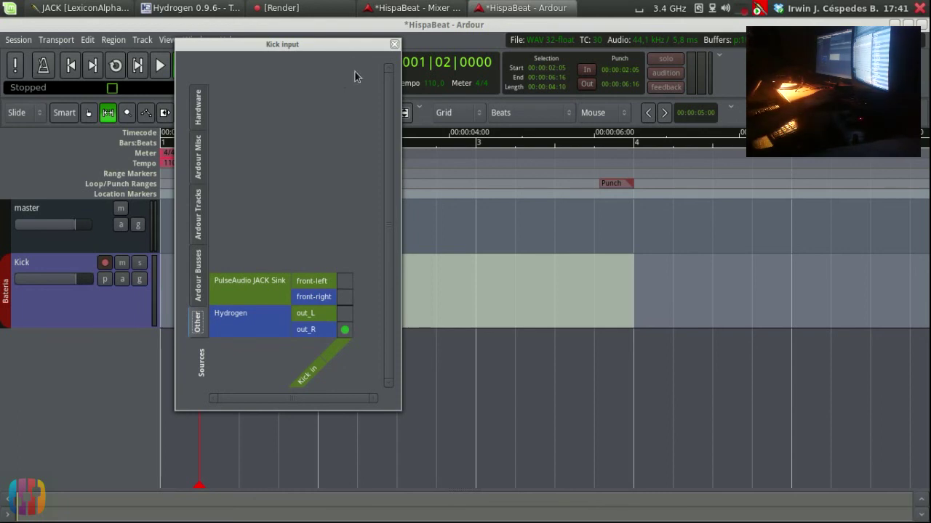
{"action": "left_click_drag", "start_coordinate": [370, 45], "coordinate": [384, 50]}
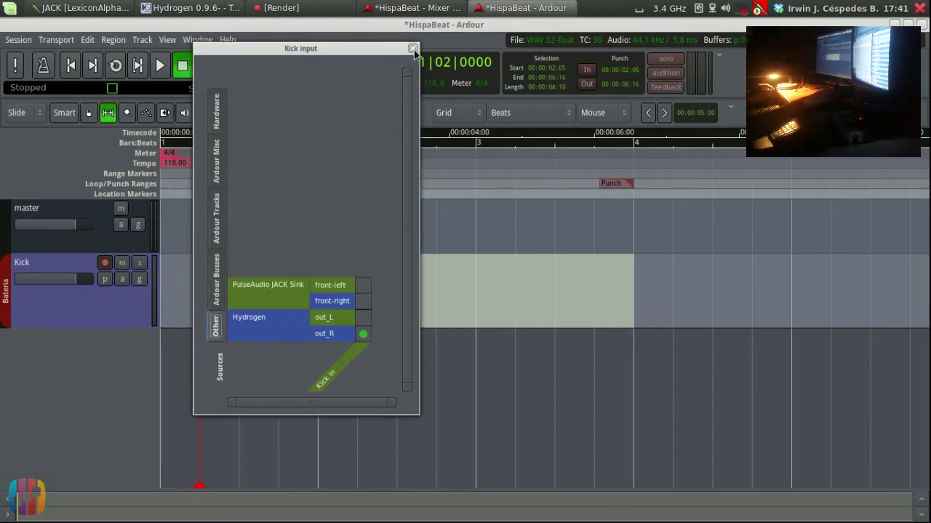
{"action": "left_click", "coordinate": [407, 48]}
Return the playhead to the session start, arm the Kick track for recording, and play briefly to test its input signal.
{"action": "key", "text": "space"}
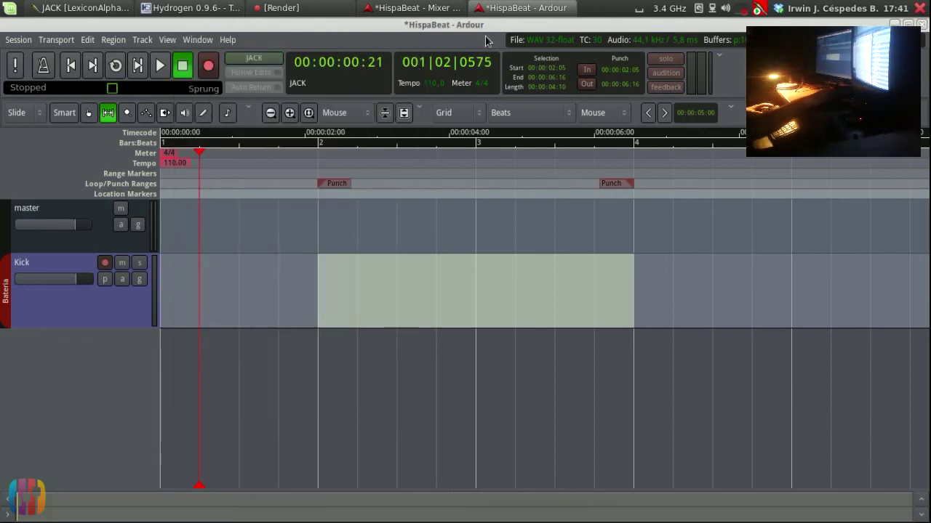
{"action": "key", "text": "space"}
{"action": "key", "text": "Home"}
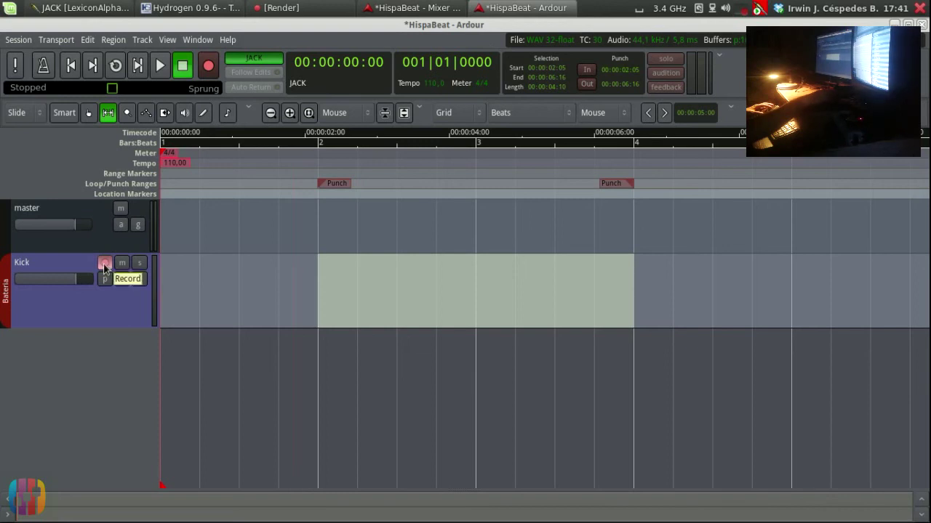
{"action": "key", "text": "space"}
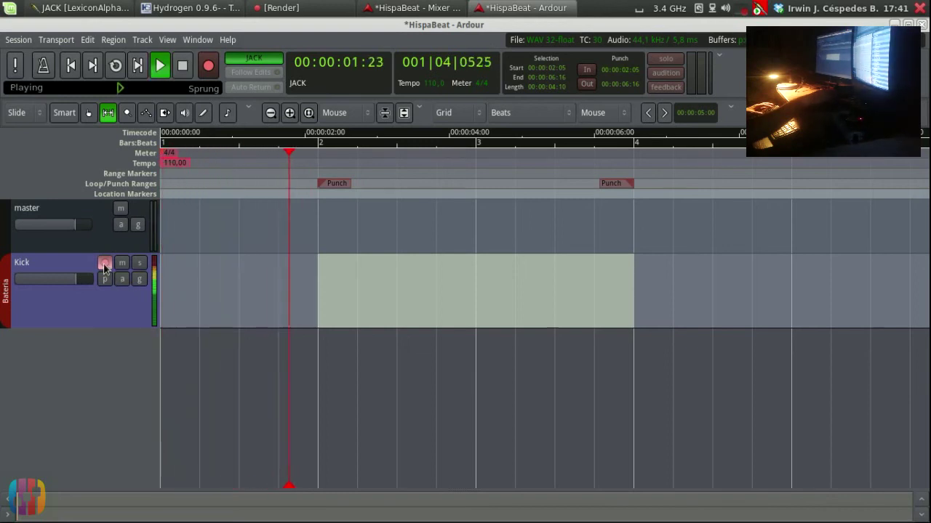
{"action": "key", "text": "space"}
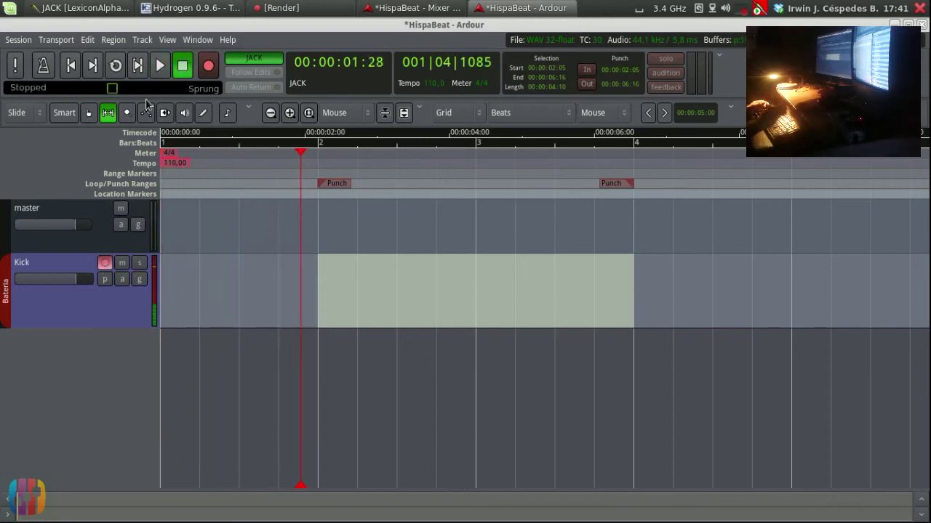
Return the playhead to the session start and enable Punch In/Out for the punch range.
{"action": "key", "text": "Home"}
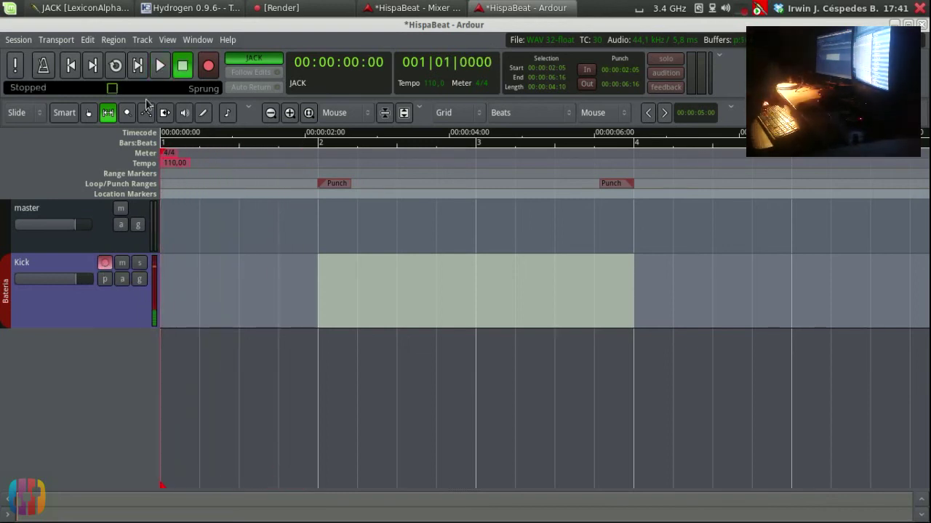
{"action": "left_click", "coordinate": [62, 42]}
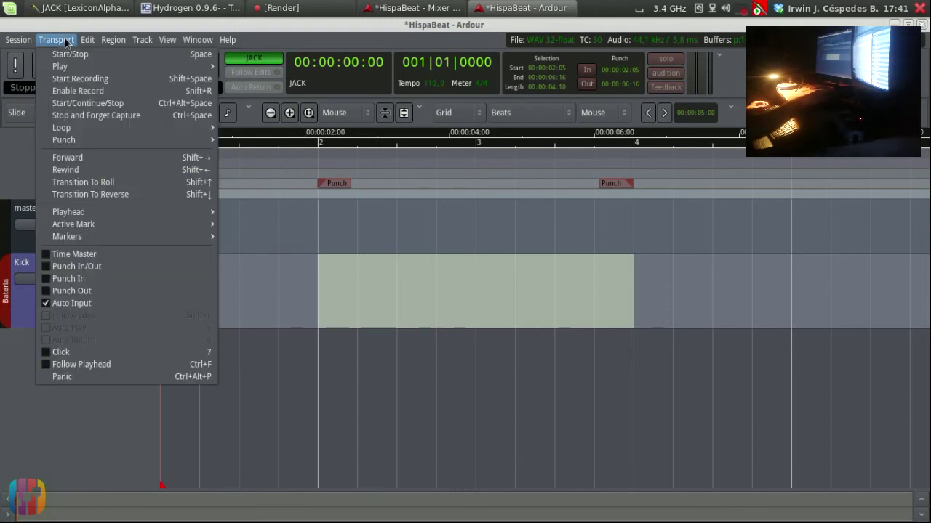
{"action": "left_click", "coordinate": [78, 268]}
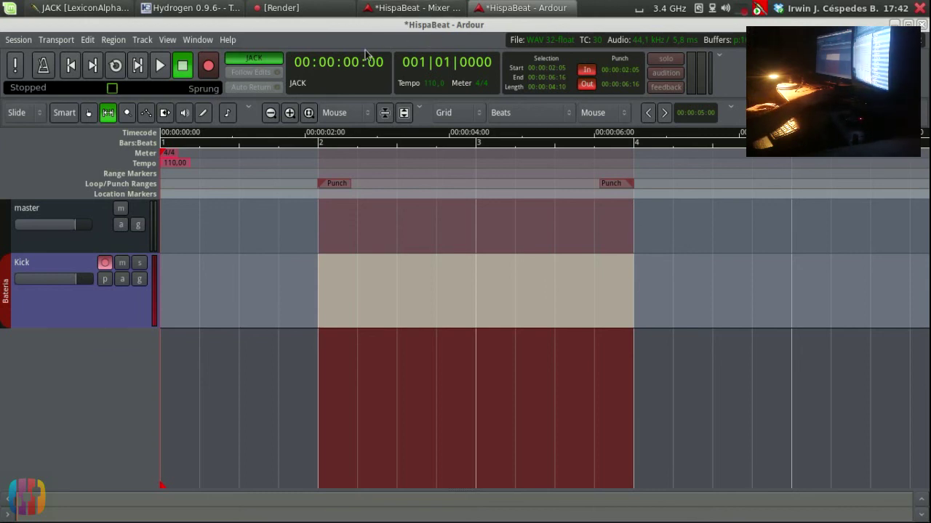
Enable recording, record Hydrogen's kick onto the Kick track through the punch range, and stop the transport past bar 4.
{"action": "left_click", "coordinate": [210, 69]}
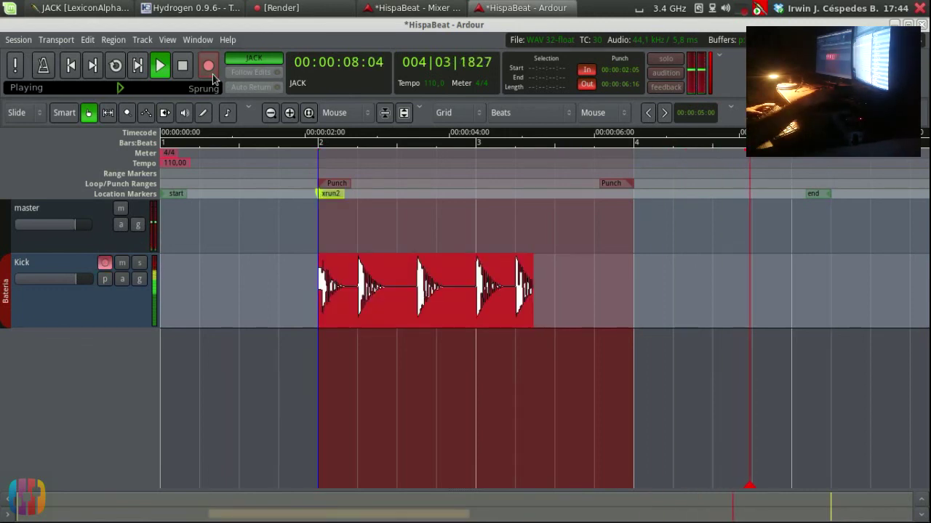
{"action": "key", "text": "space"}
{"action": "left_click", "coordinate": [341, 298]}
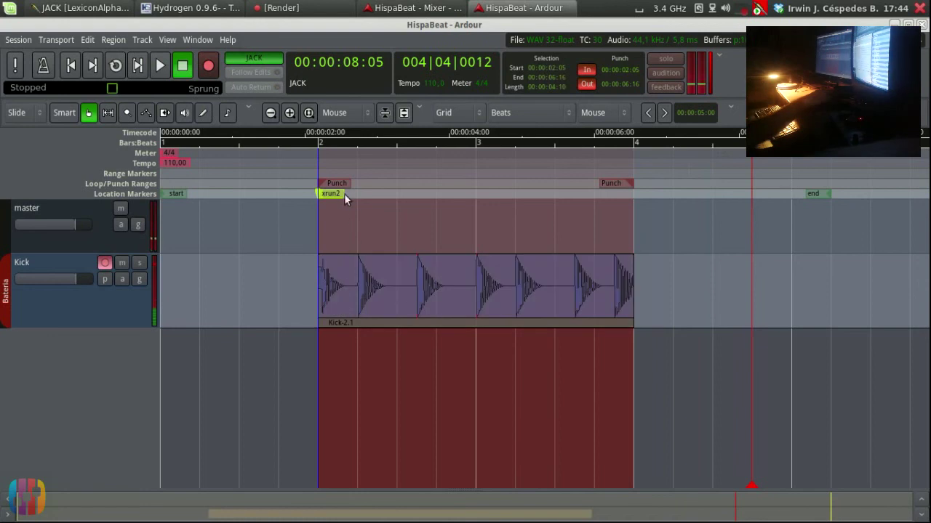
Remove the xrun location markers at bar 2.
{"action": "right_click", "coordinate": [334, 194]}
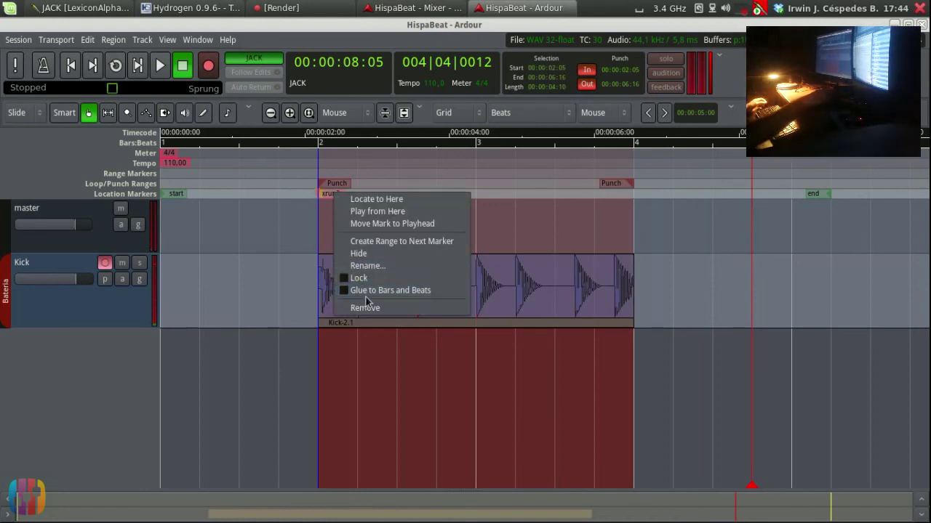
{"action": "left_click", "coordinate": [377, 308]}
{"action": "right_click", "coordinate": [335, 193]}
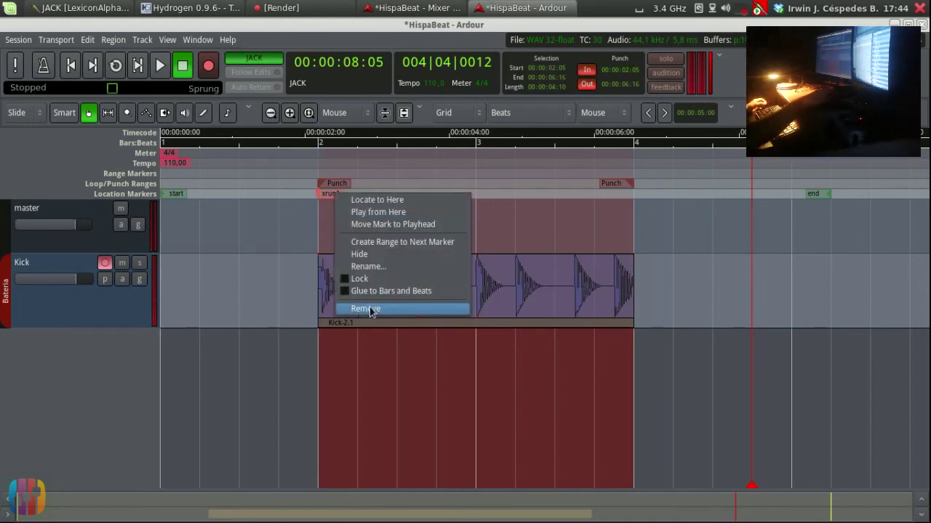
{"action": "left_click", "coordinate": [370, 309]}
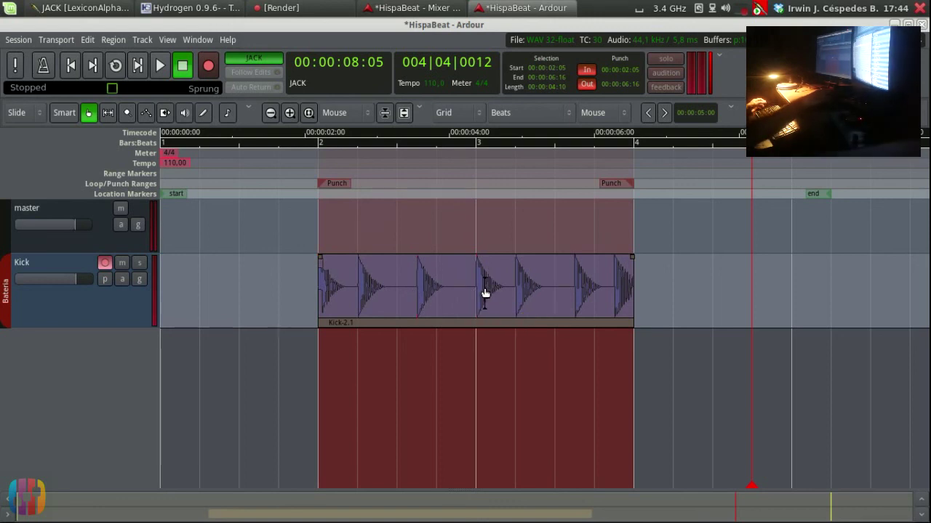
Switch the sync source to Internal and turn off Punch In/Out, with the playhead back at the session start.
{"action": "left_click", "coordinate": [274, 64]}
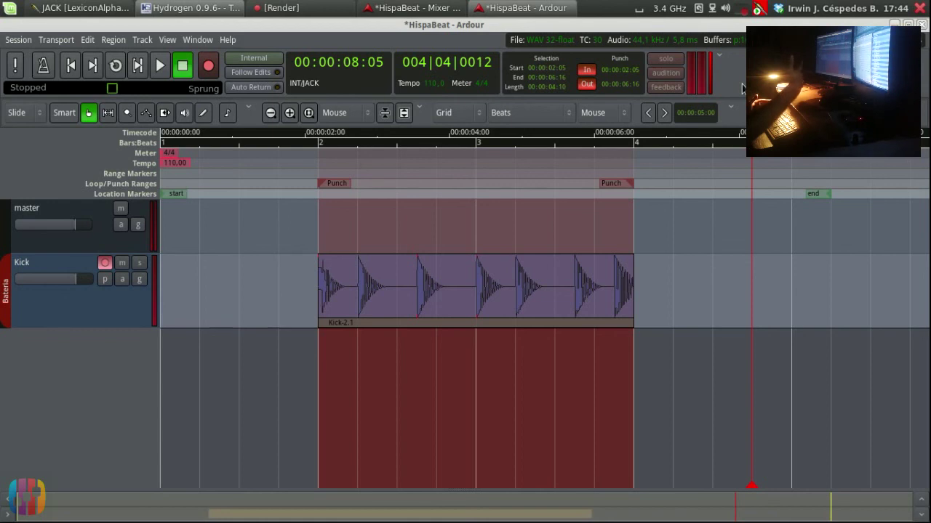
{"action": "key", "text": "Home"}
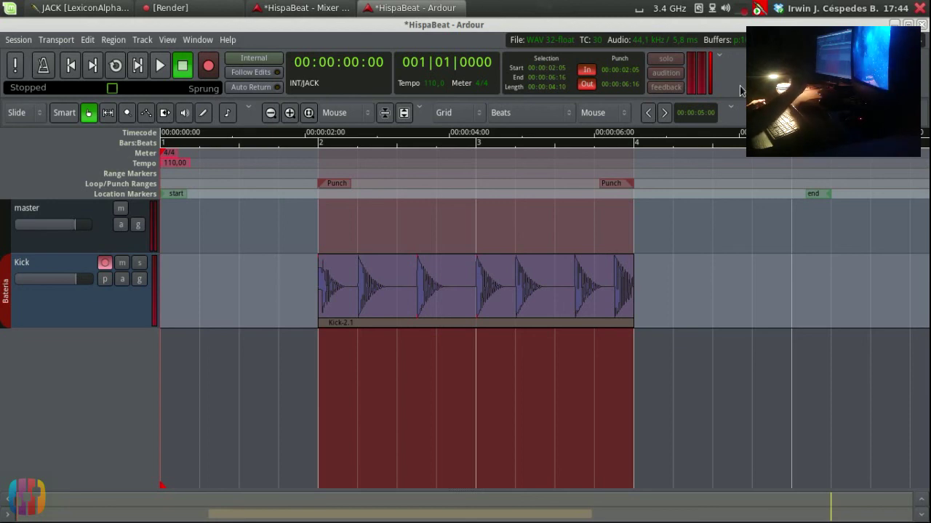
{"action": "left_click", "coordinate": [66, 43]}
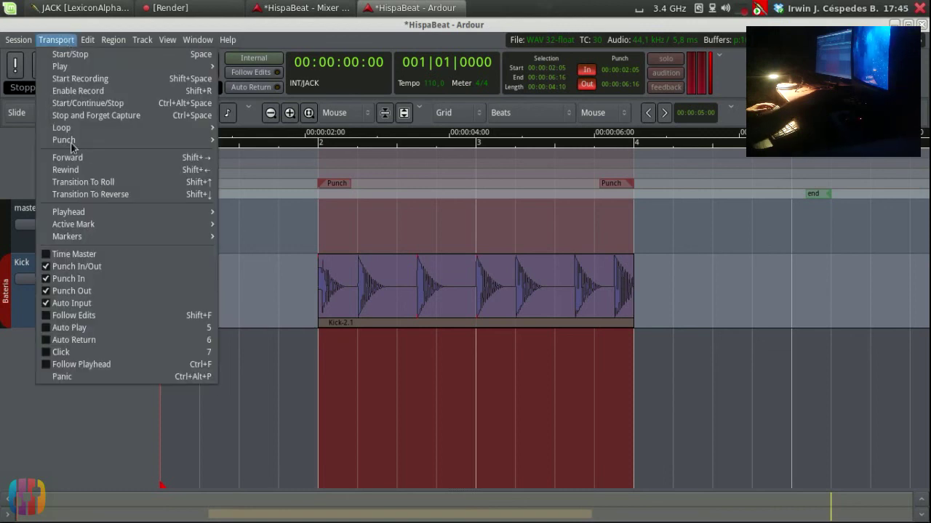
{"action": "left_click", "coordinate": [114, 267]}
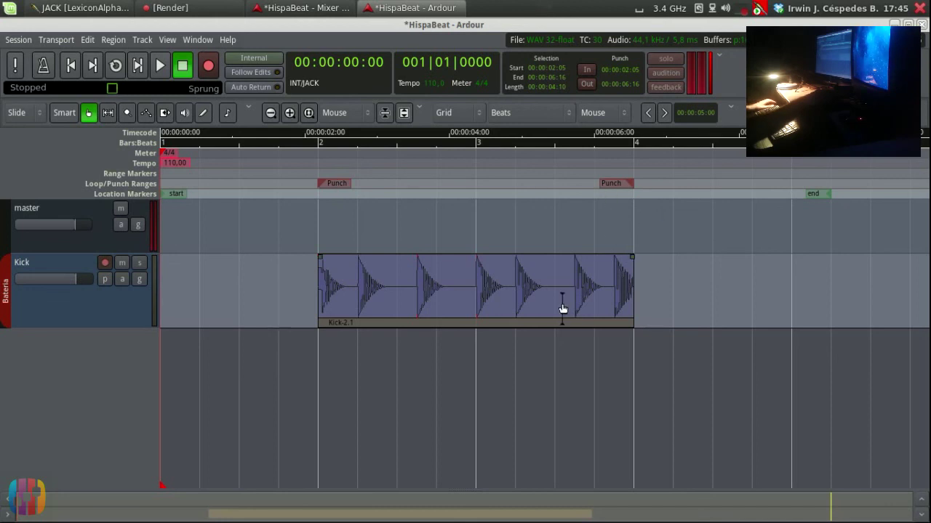
Select the recorded kick region between bars 2 and 4 on the Kick track.
{"action": "left_click", "coordinate": [647, 279]}
{"action": "left_click", "coordinate": [554, 281]}
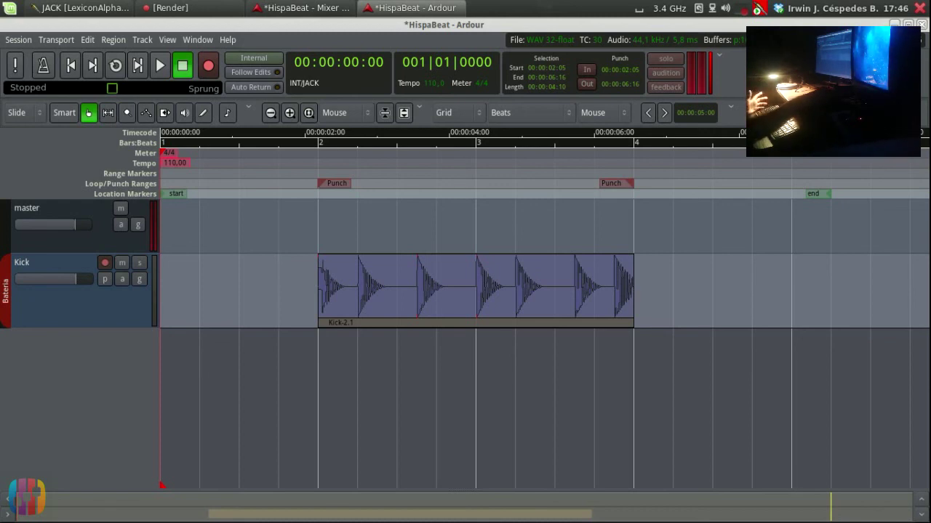
{"action": "left_click", "coordinate": [527, 280]}
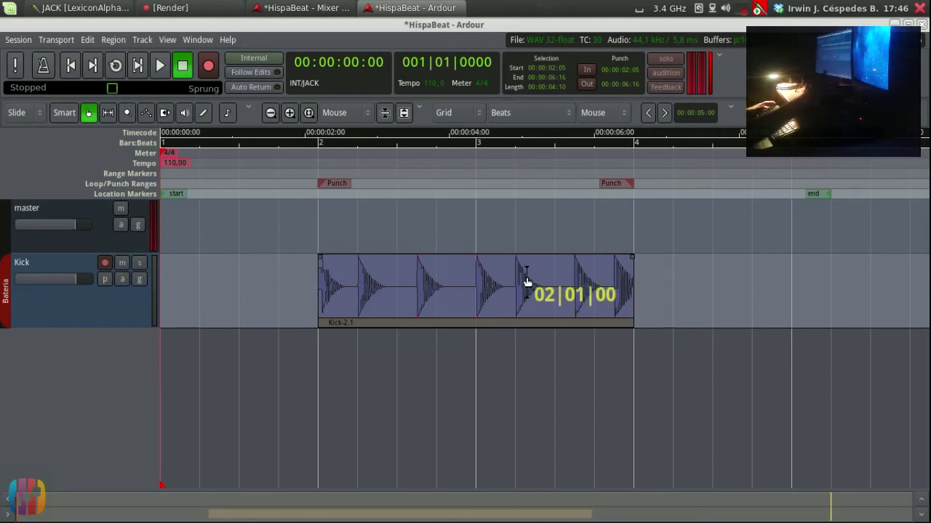